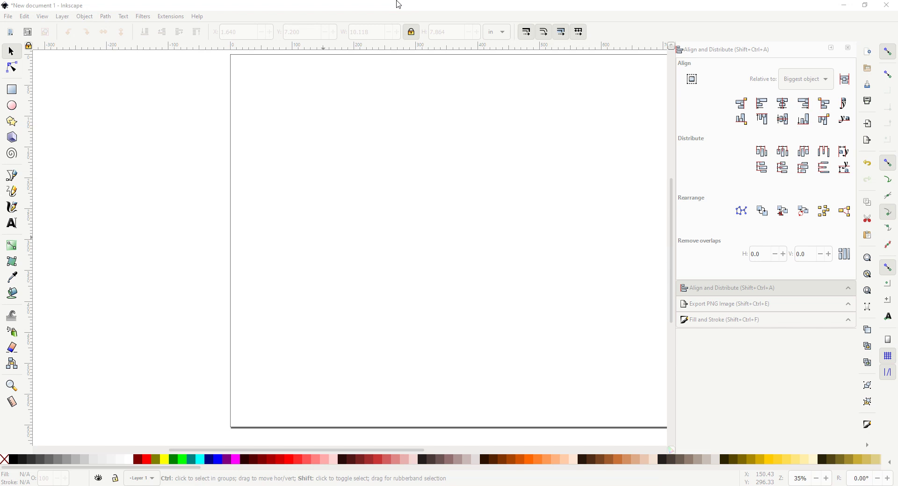
Import the bulldozer silhouette SVG and drag it onto the page
{"action": "key", "text": "ctrl"}
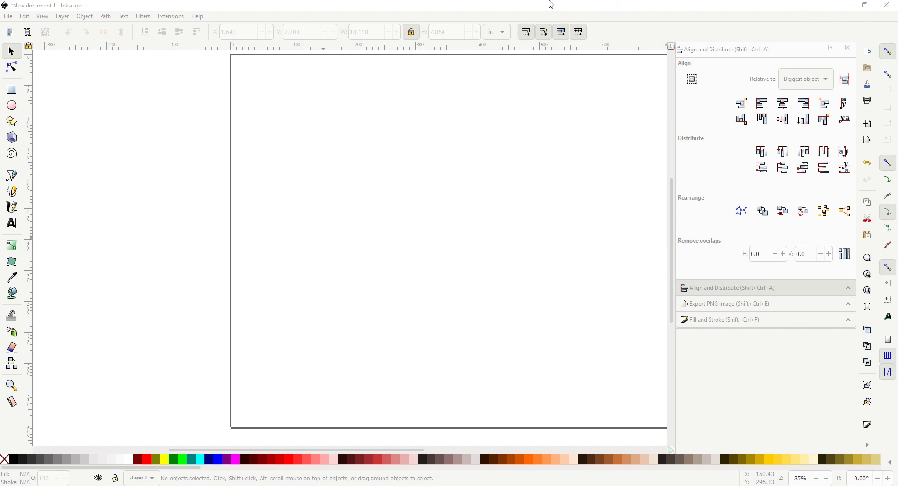
{"action": "left_click", "coordinate": [82, 74]}
{"action": "left_click", "coordinate": [10, 19]}
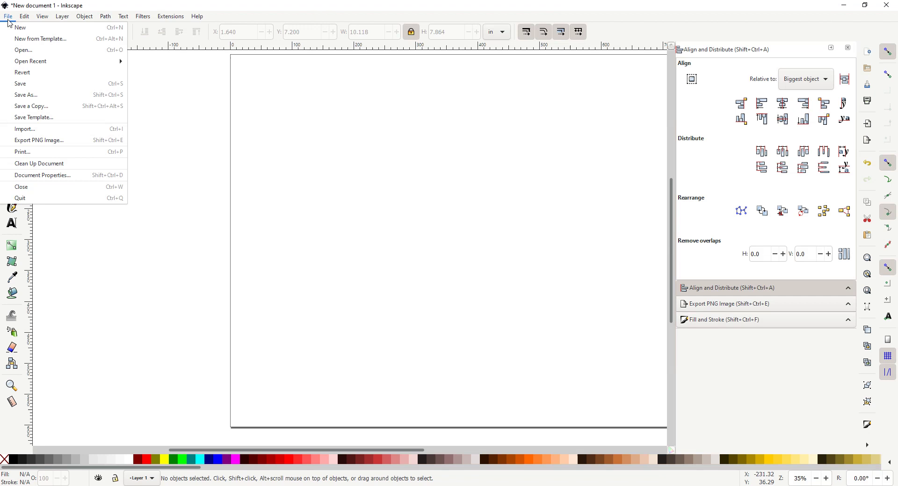
{"action": "left_click", "coordinate": [29, 131]}
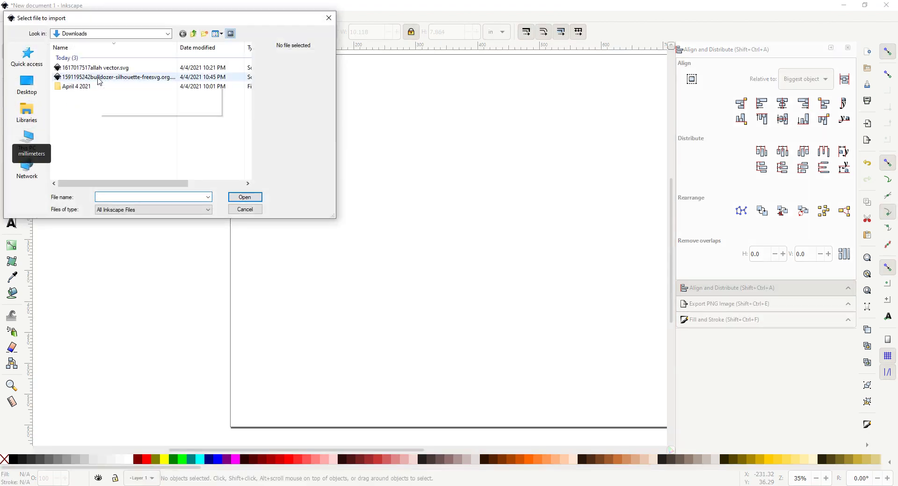
{"action": "double_click", "coordinate": [102, 78]}
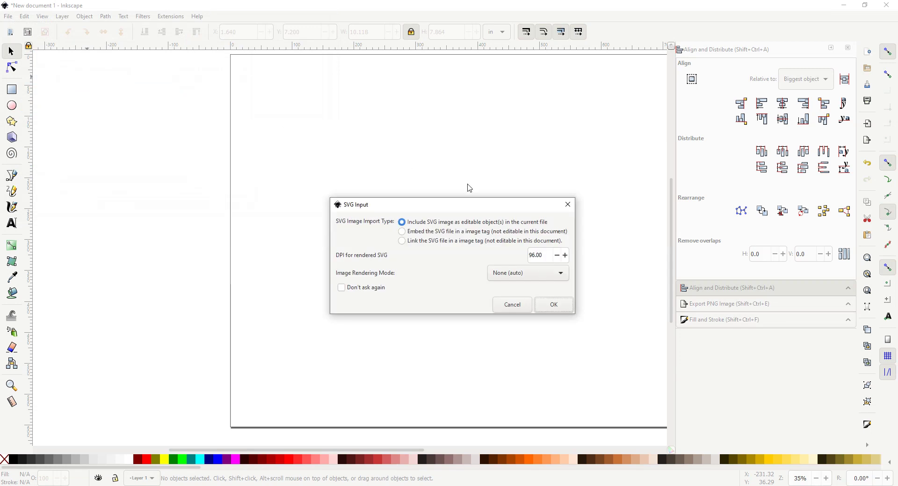
{"action": "left_click", "coordinate": [553, 304]}
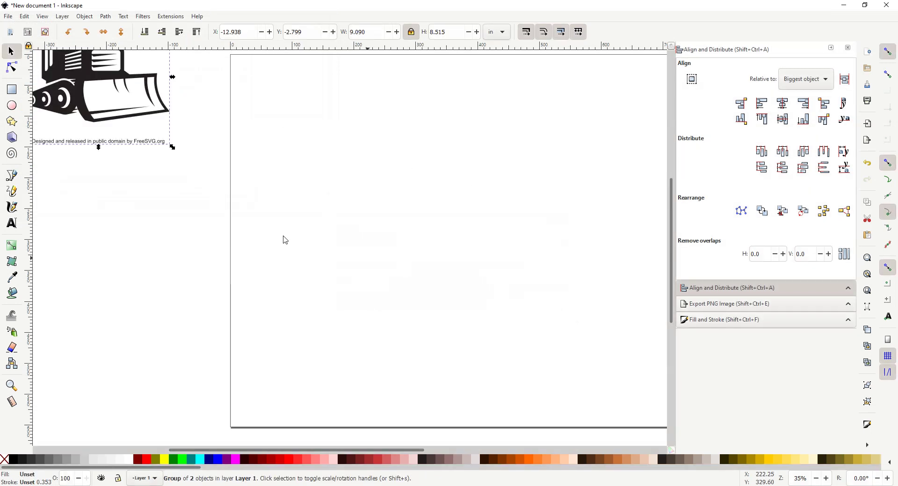
{"action": "left_click_drag", "start_coordinate": [93, 92], "coordinate": [459, 257]}
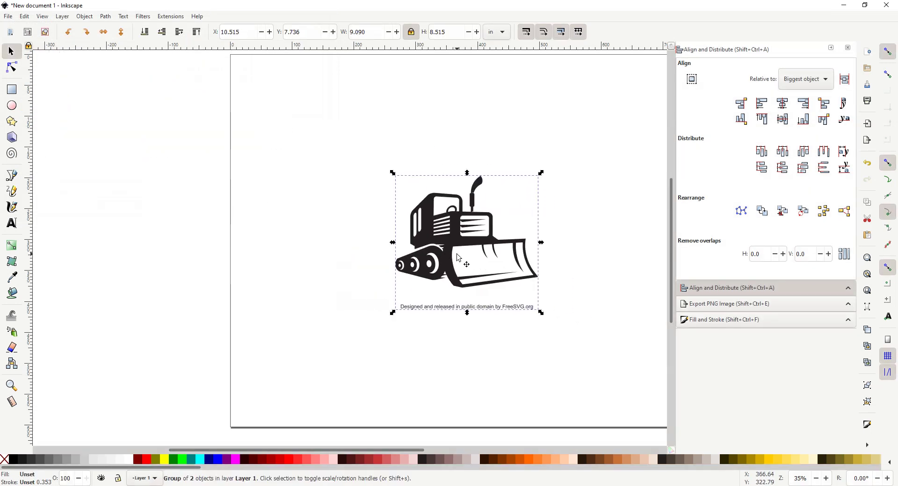
Ungroup the bulldozer and delete its 'Designed and released in public domain' credit text
{"action": "right_click", "coordinate": [454, 255]}
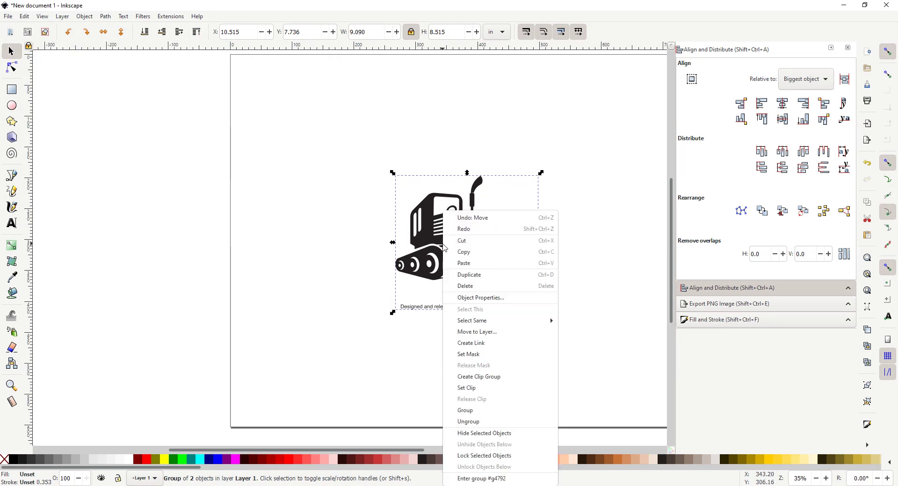
{"action": "left_click", "coordinate": [491, 412]}
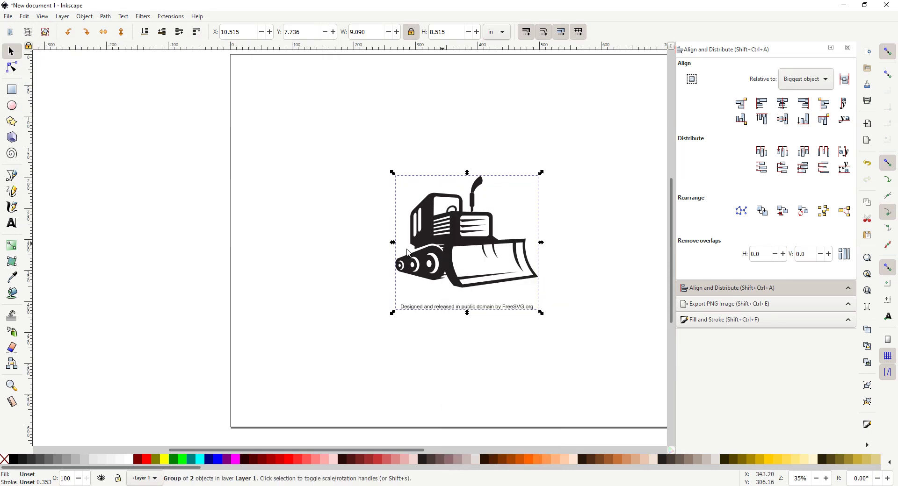
{"action": "left_click", "coordinate": [446, 388]}
{"action": "left_click", "coordinate": [444, 258]}
{"action": "right_click", "coordinate": [444, 258]}
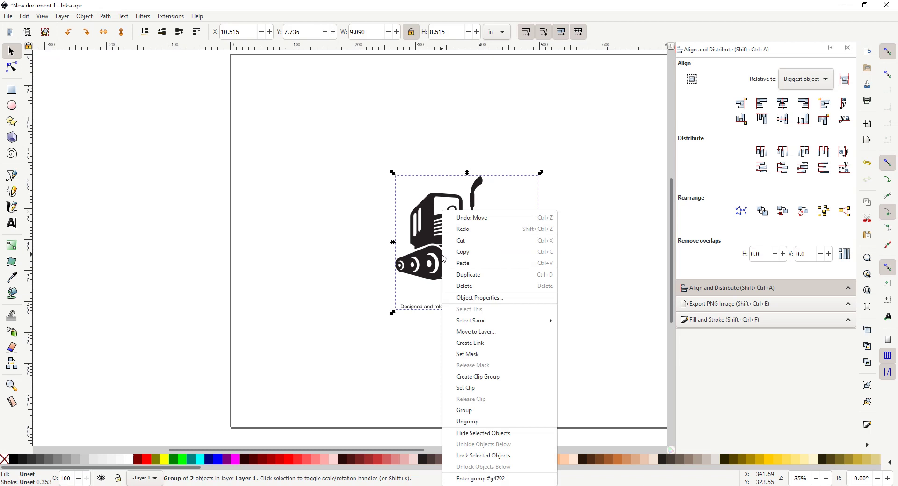
{"action": "left_click", "coordinate": [467, 421]}
{"action": "left_click", "coordinate": [469, 386]}
{"action": "left_click_drag", "start_coordinate": [557, 324], "coordinate": [345, 308]}
{"action": "key", "text": "Delete"}
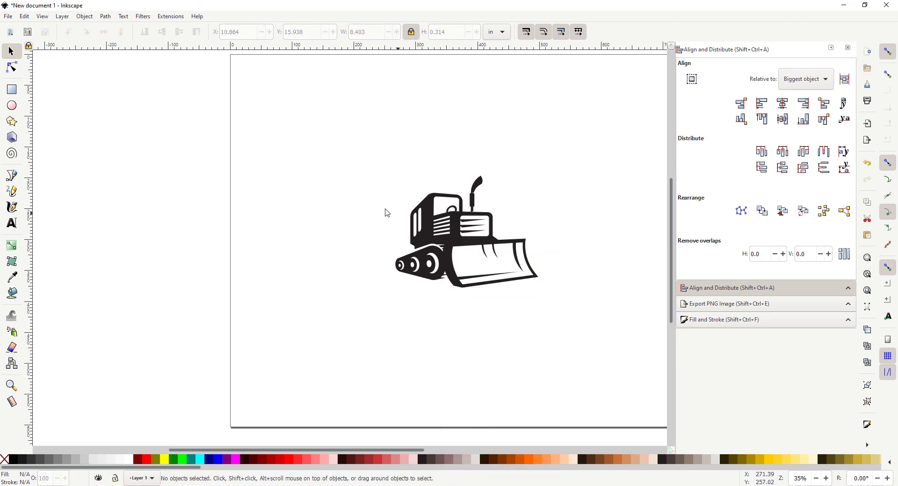
{"action": "left_click_drag", "start_coordinate": [392, 134], "coordinate": [578, 314]}
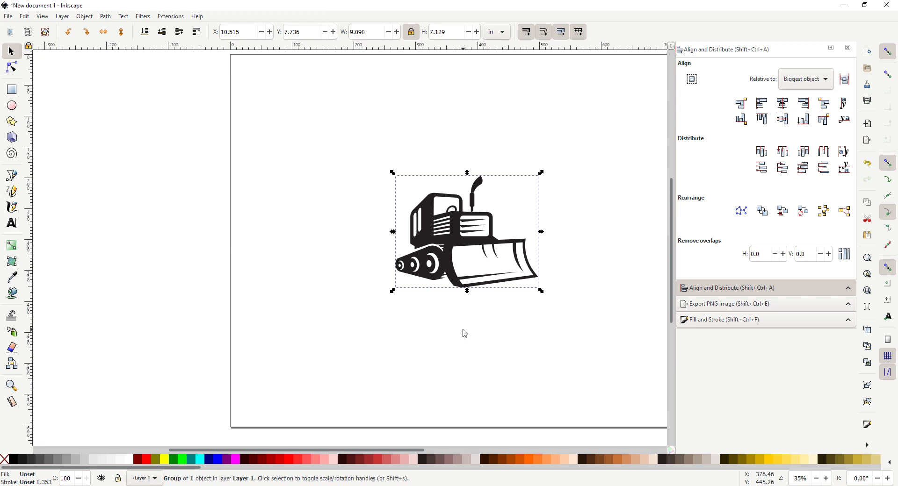
Paste a copy of the bulldozer beside the original and show the left copy's nodes
{"action": "key", "text": "ctrl"}
{"action": "left_click_drag", "start_coordinate": [467, 230], "coordinate": [531, 232]}
{"action": "left_click", "coordinate": [337, 233]}
{"action": "key", "text": "ctrl+v"}
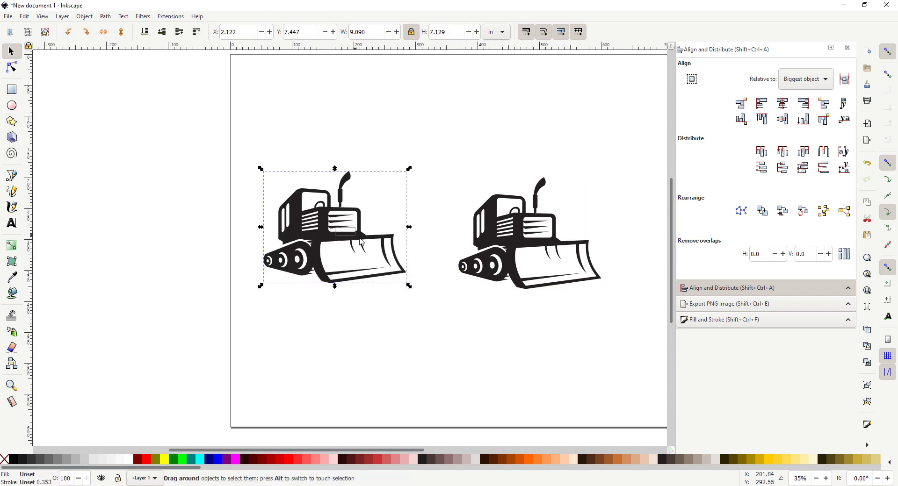
{"action": "left_click", "coordinate": [360, 244]}
{"action": "left_click_drag", "start_coordinate": [381, 256], "coordinate": [450, 251]}
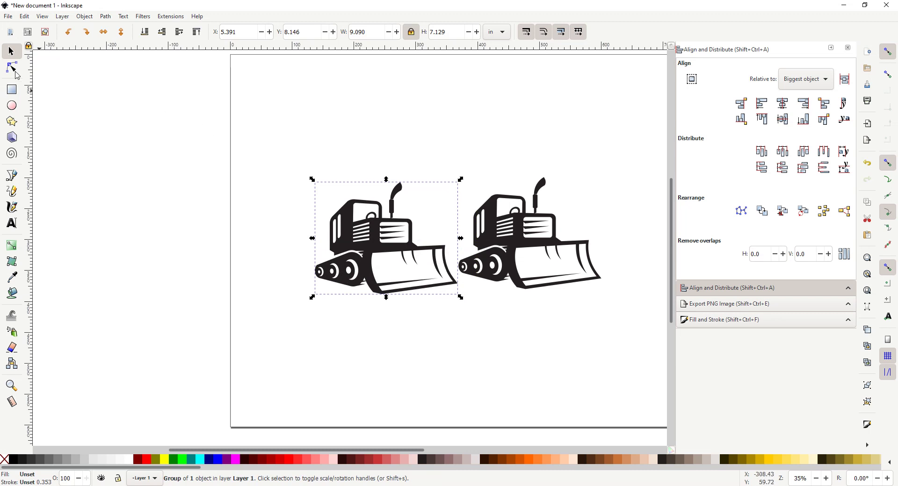
{"action": "left_click", "coordinate": [11, 67]}
{"action": "left_click", "coordinate": [373, 224]}
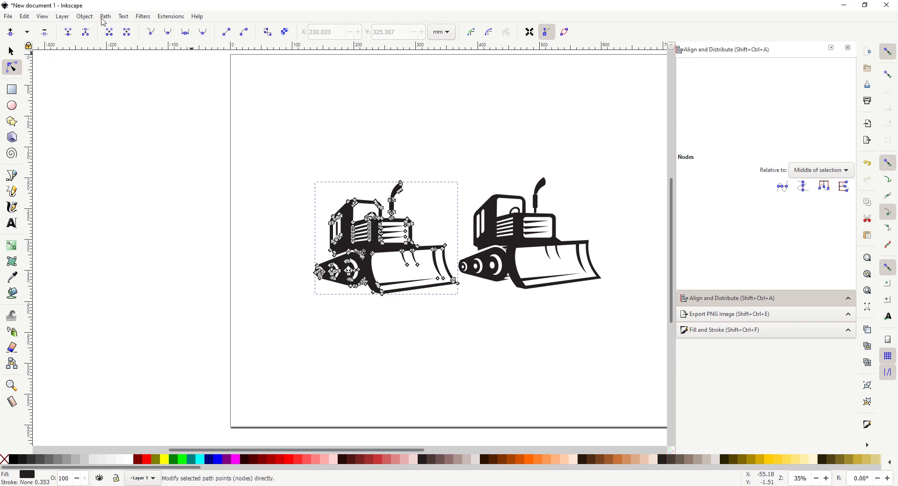
Outset the left bulldozer path four times, via Path > Outset then Ctrl+) three times
{"action": "left_click", "coordinate": [105, 17]}
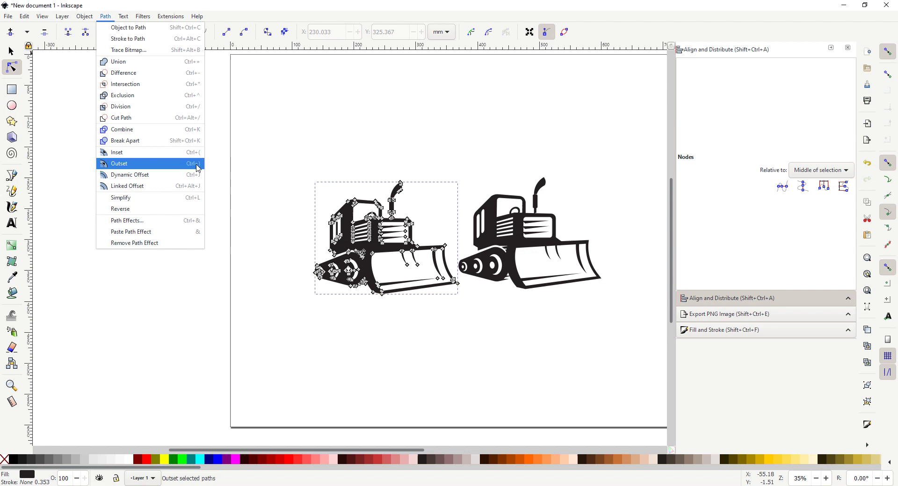
{"action": "left_click", "coordinate": [198, 168]}
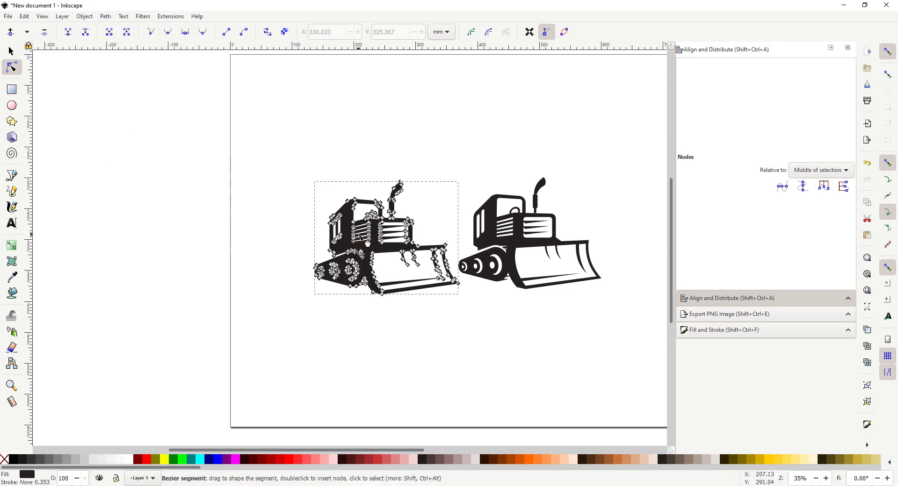
{"action": "scroll", "coordinate": [396, 244], "scroll_direction": "up", "scroll_amount": 2}
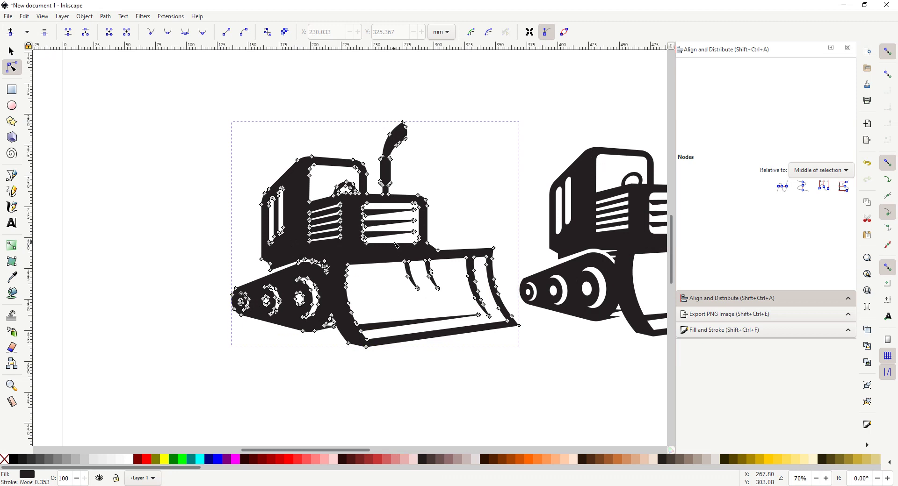
{"action": "key", "text": "ctrl+parenright"}
{"action": "key", "text": "ctrl+parenright"}
{"action": "key", "text": "ctrl+parenright"}
{"action": "key", "text": "ctrl+parenright"}
{"action": "key", "text": "ctrl+parenright"}
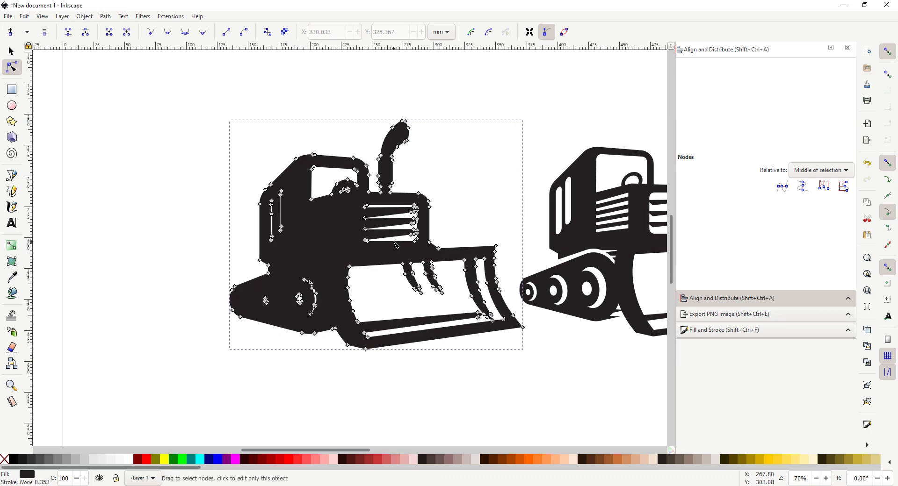
{"action": "key", "text": "ctrl+parenright"}
{"action": "key", "text": "ctrl+parenright"}
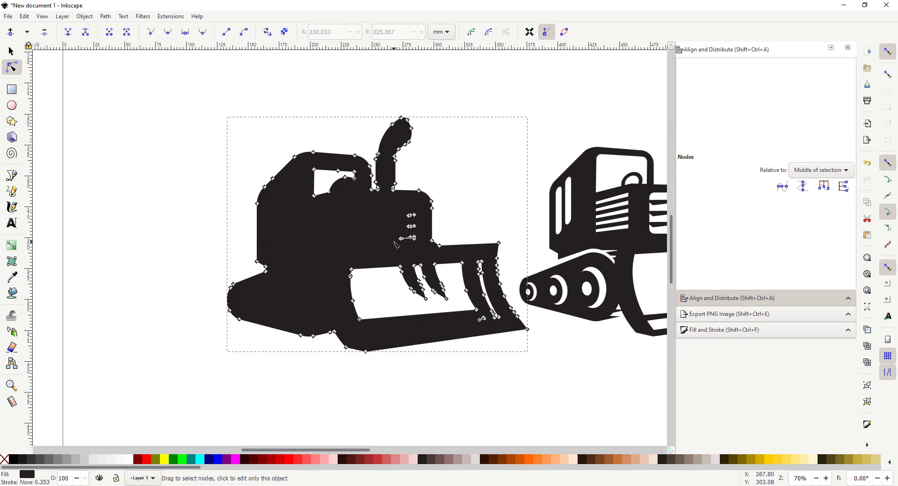
{"action": "key", "text": "ctrl+parenright"}
{"action": "key", "text": "ctrl+parenright"}
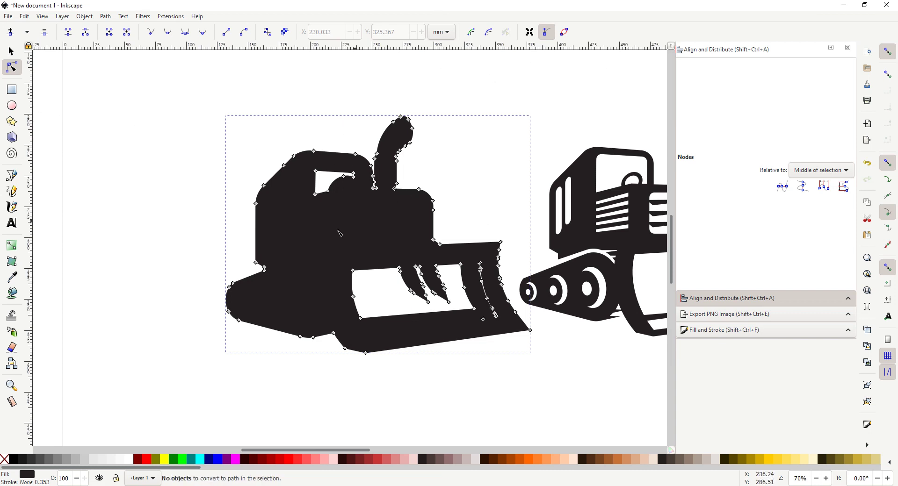
Delete the nodes of the blade opening and cab window hole, leaving the left bulldozer solid
{"action": "left_click_drag", "start_coordinate": [304, 167], "coordinate": [360, 213]}
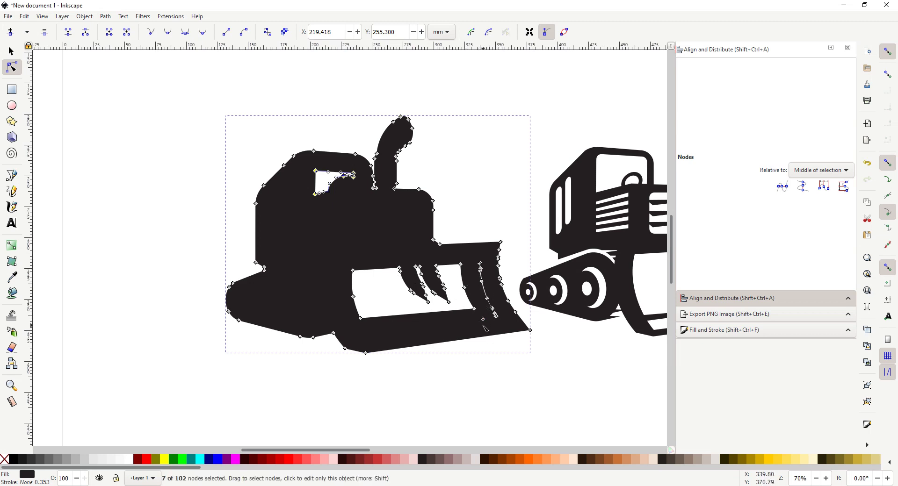
{"action": "left_click", "coordinate": [483, 320]}
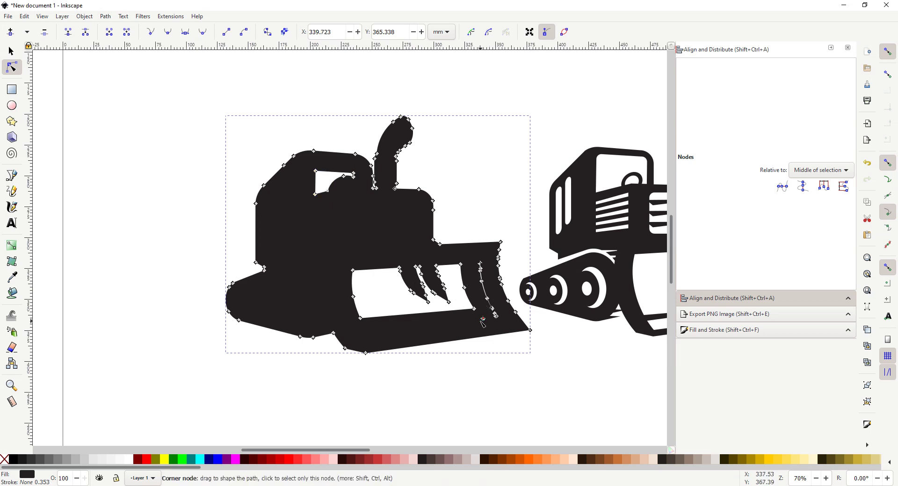
{"action": "left_click_drag", "start_coordinate": [483, 323], "coordinate": [484, 299]}
{"action": "left_click_drag", "start_coordinate": [474, 259], "coordinate": [496, 304]}
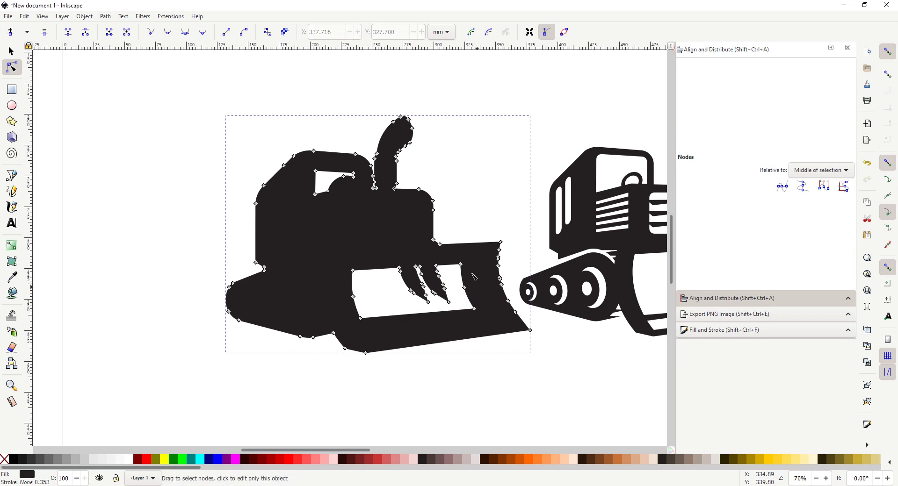
{"action": "left_click_drag", "start_coordinate": [350, 263], "coordinate": [477, 324]}
{"action": "key", "text": "Delete"}
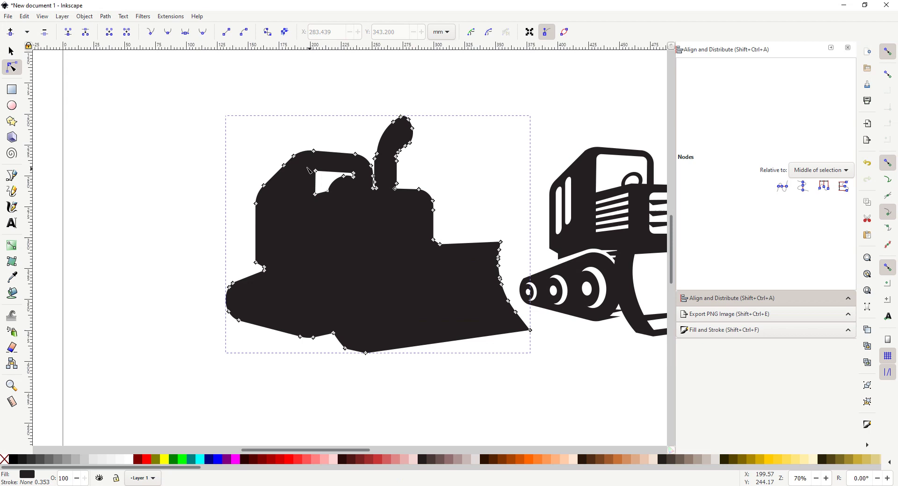
{"action": "left_click_drag", "start_coordinate": [308, 168], "coordinate": [365, 216]}
{"action": "key", "text": "Delete"}
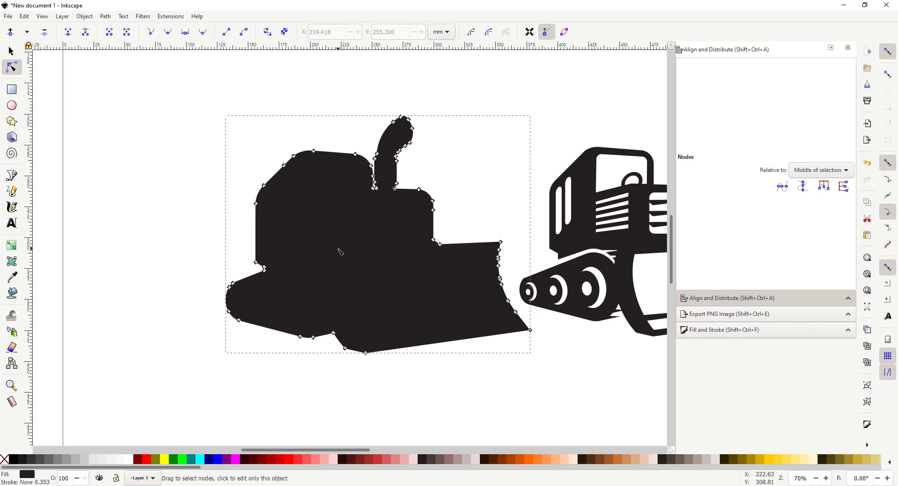
{"action": "left_click", "coordinate": [17, 50]}
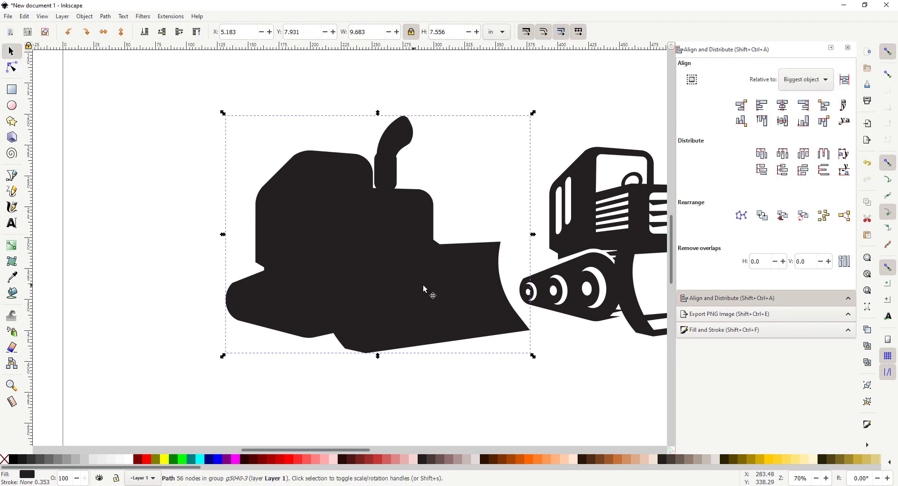
Give the left bulldozer a flat black stroke and set its fill to No paint
{"action": "left_click", "coordinate": [718, 331]}
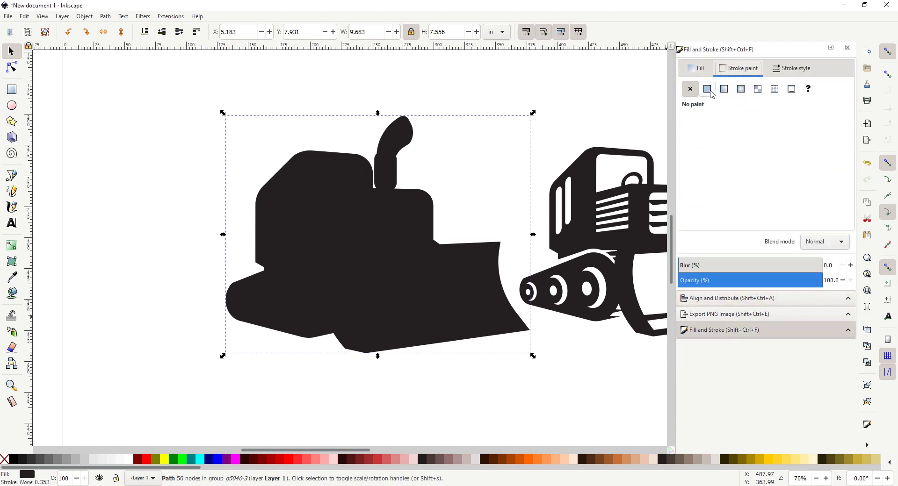
{"action": "left_click", "coordinate": [705, 83]}
{"action": "left_click", "coordinate": [697, 68]}
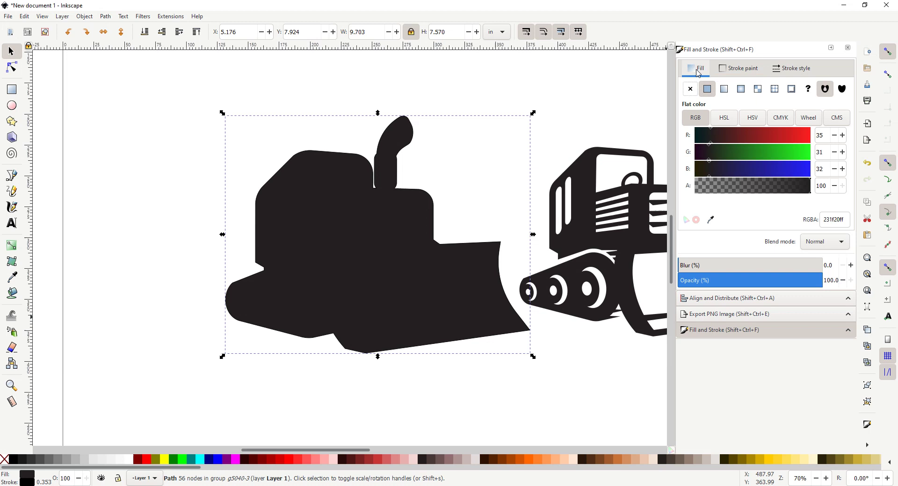
{"action": "left_click", "coordinate": [690, 89]}
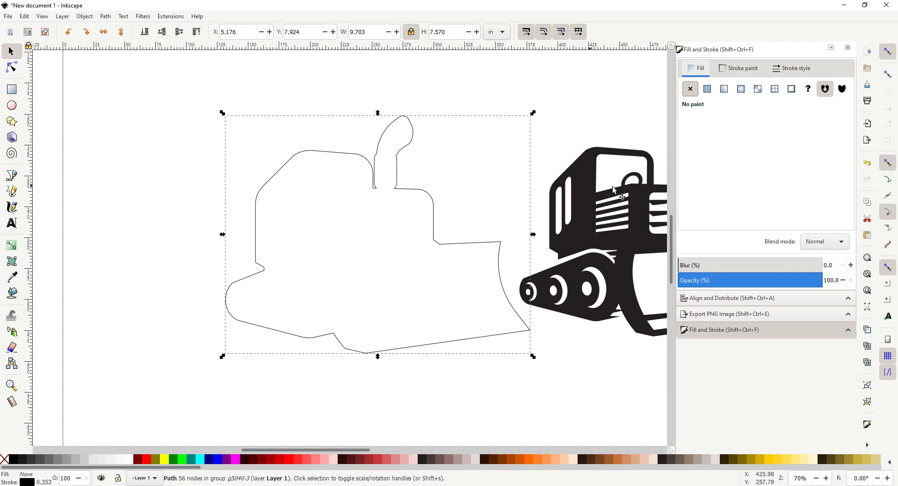
{"action": "scroll", "coordinate": [604, 195], "scroll_direction": "down", "scroll_amount": 1, "text": "ctrl"}
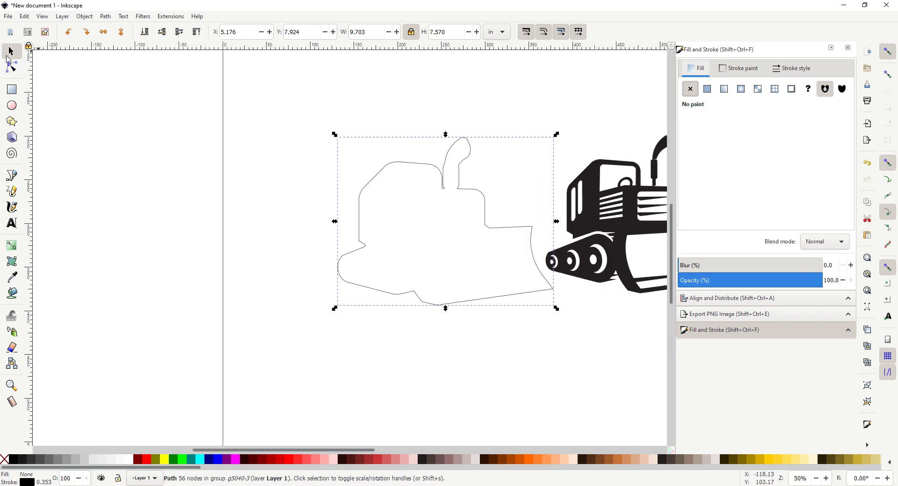
Select both bulldozers and centre them on each other horizontally and vertically
{"action": "left_click", "coordinate": [589, 203], "text": "shift"}
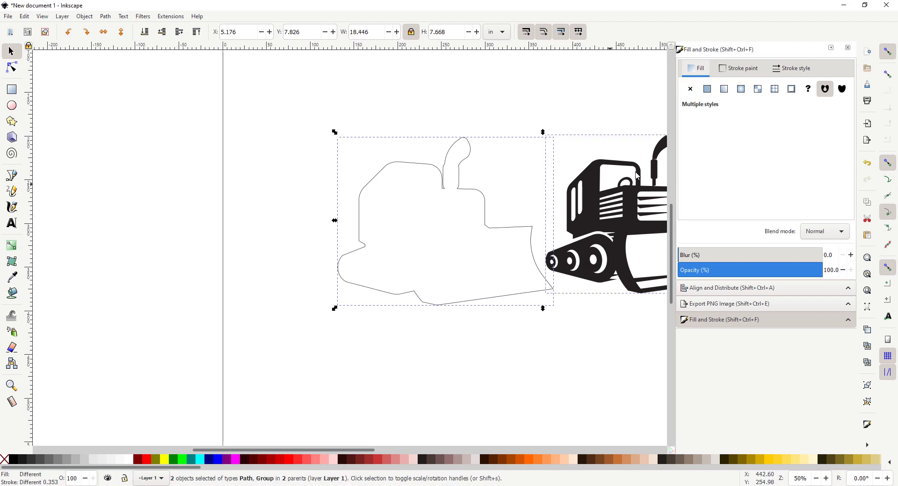
{"action": "left_click", "coordinate": [720, 289]}
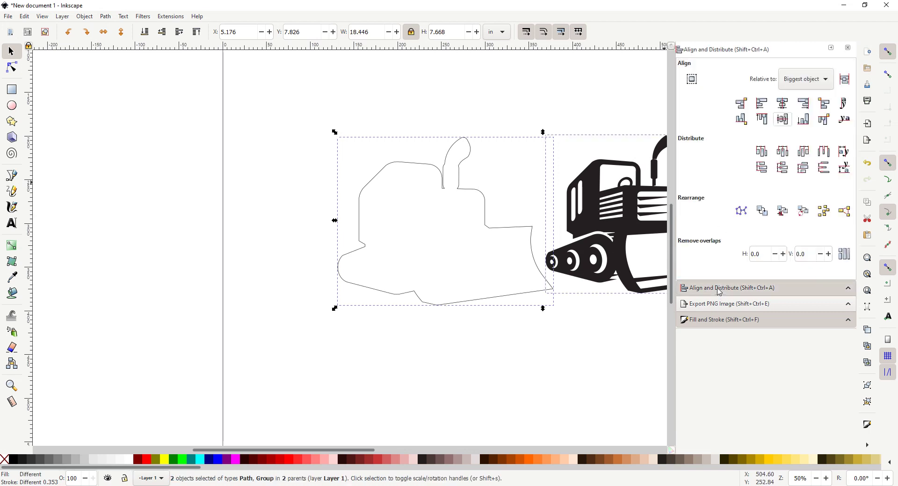
{"action": "left_click", "coordinate": [783, 103]}
{"action": "left_click", "coordinate": [783, 119]}
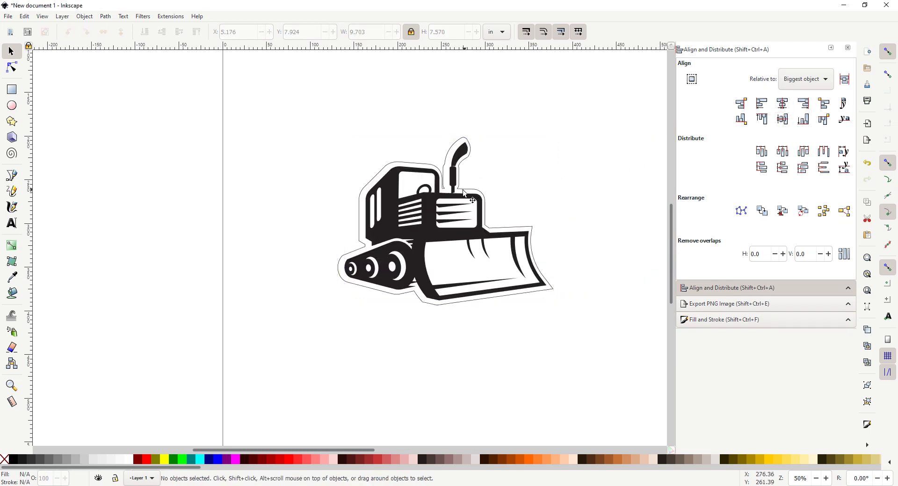
{"action": "key", "text": "ctrl+z"}
{"action": "key", "text": "ctrl+z"}
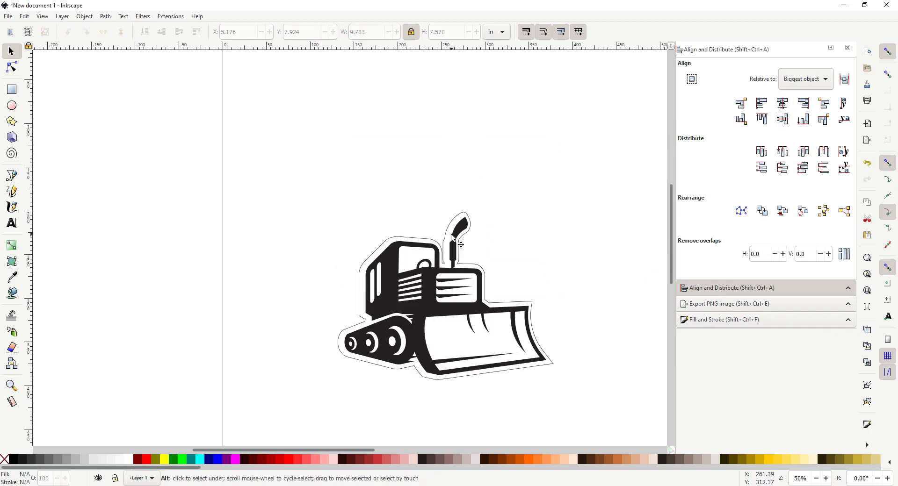
{"action": "scroll", "coordinate": [452, 238], "scroll_direction": "down", "scroll_amount": 4}
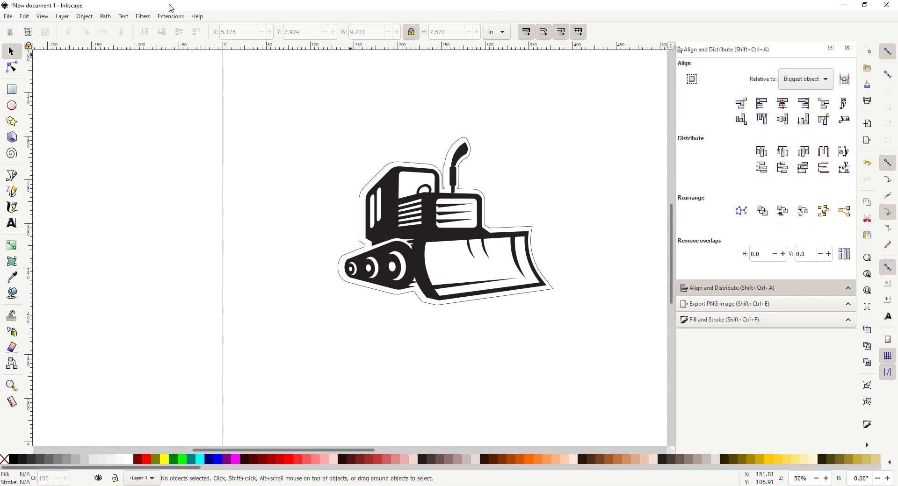
Switch from Inkscape to Illustrator and open the bulldozer SVG in another window
{"action": "left_click", "coordinate": [844, 5]}
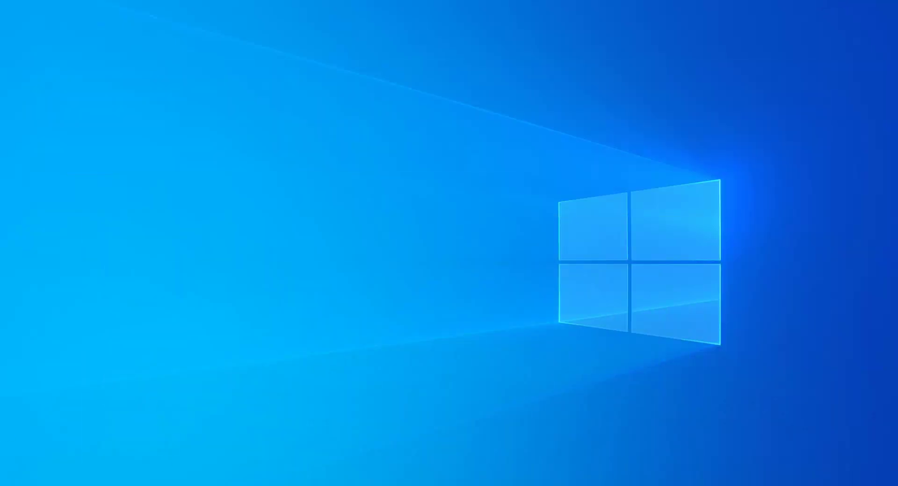
{"action": "left_click", "coordinate": [150, 485]}
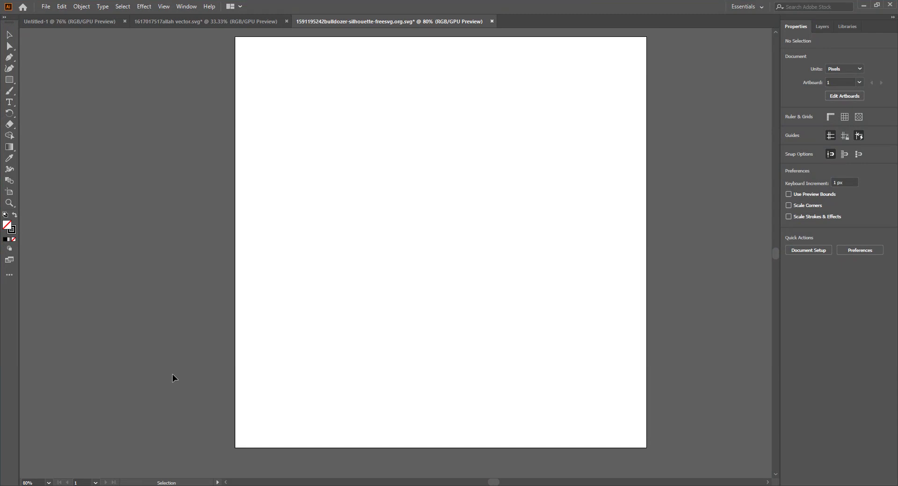
{"action": "left_click", "coordinate": [46, 7]}
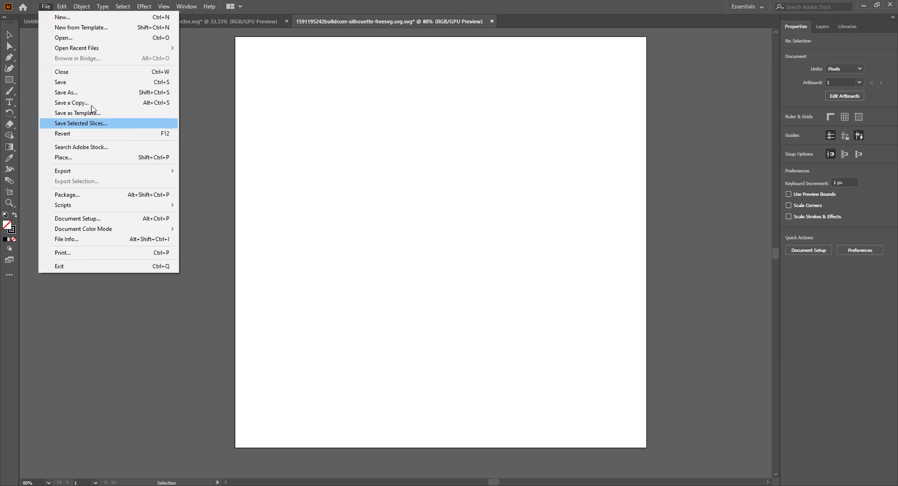
{"action": "left_click", "coordinate": [76, 38]}
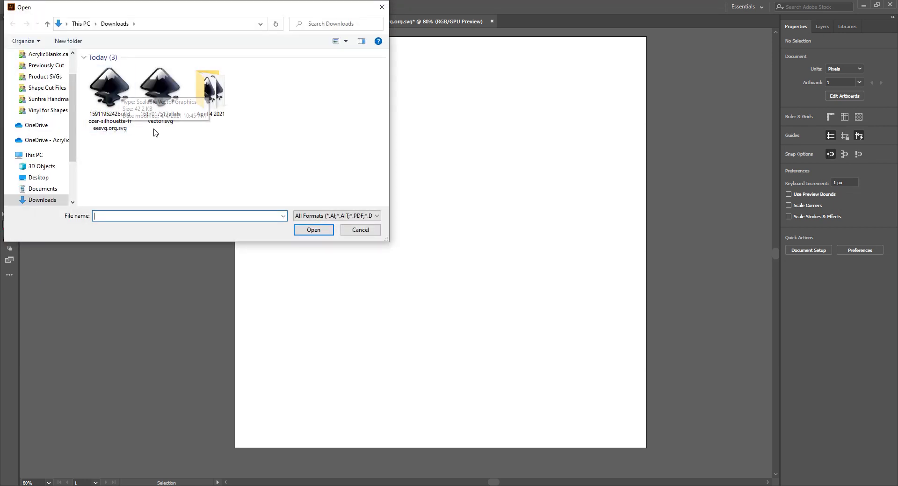
{"action": "double_click", "coordinate": [140, 125]}
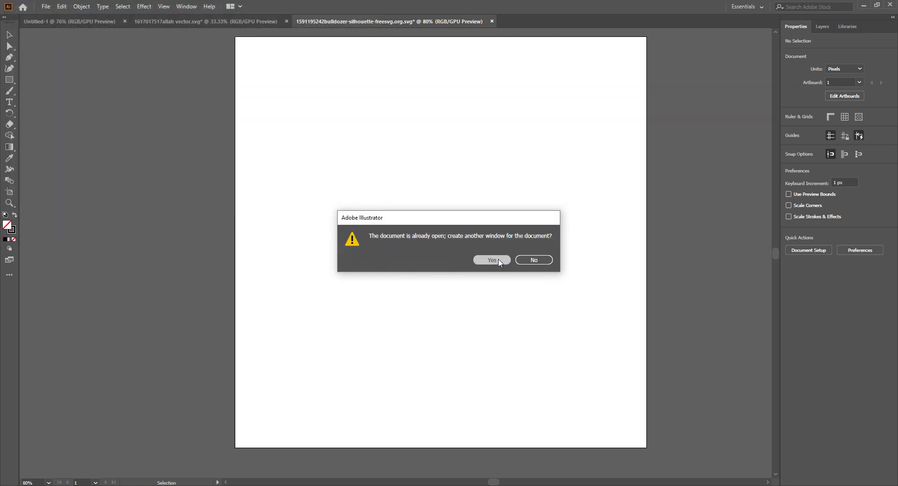
{"action": "left_click", "coordinate": [492, 260]}
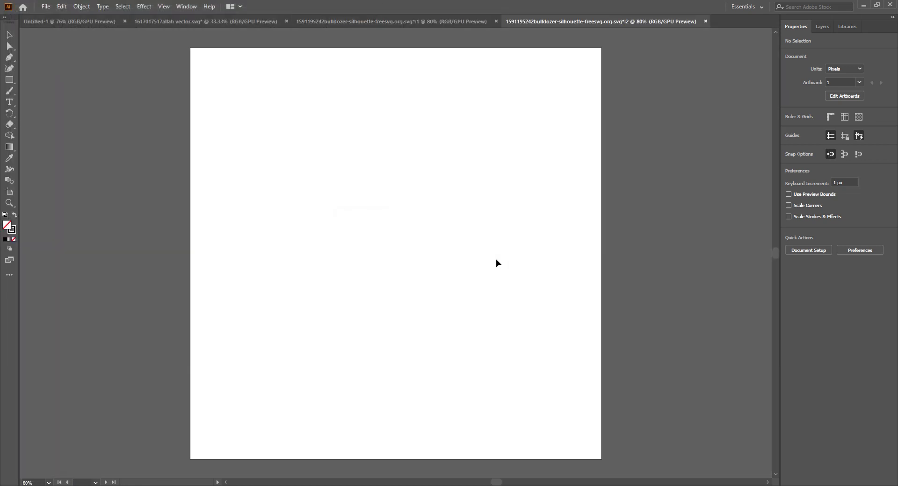
Close both bulldozer documents without saving changes
{"action": "left_click", "coordinate": [496, 21]}
{"action": "left_click", "coordinate": [491, 21]}
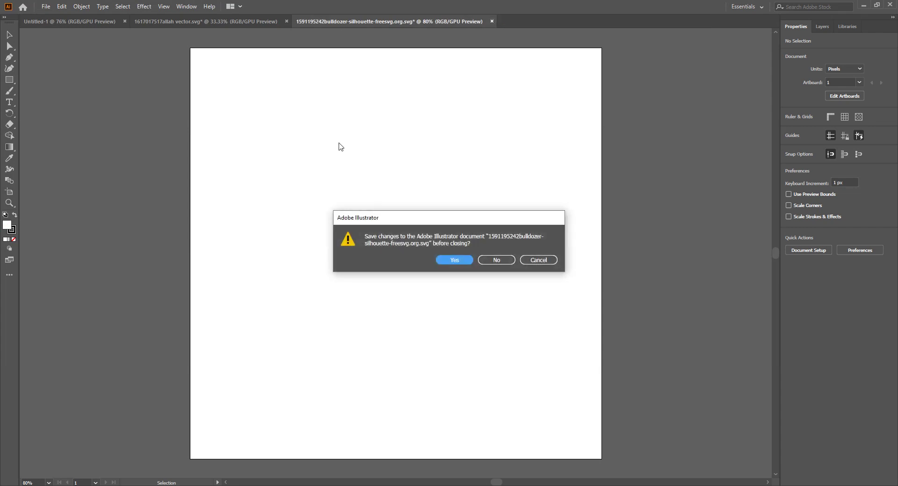
{"action": "left_click", "coordinate": [497, 260]}
{"action": "left_click", "coordinate": [43, 7]}
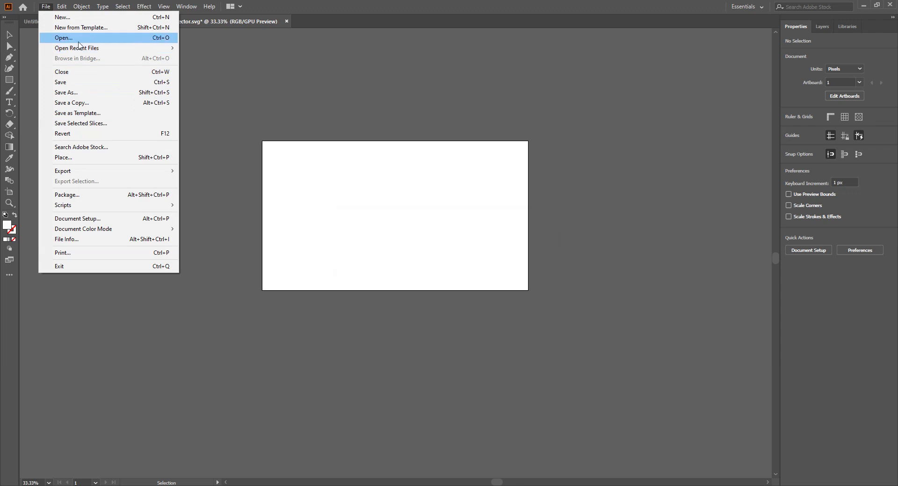
Reopen the bulldozer SVG from recent files and delete the FreeSVG.org credit text
{"action": "mouse_move", "coordinate": [86, 49]}
{"action": "left_click", "coordinate": [229, 48]}
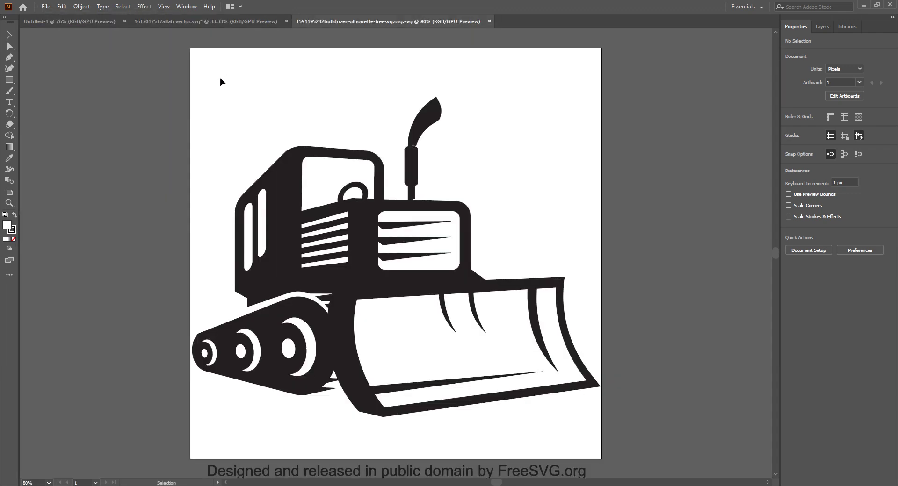
{"action": "left_click", "coordinate": [324, 327]}
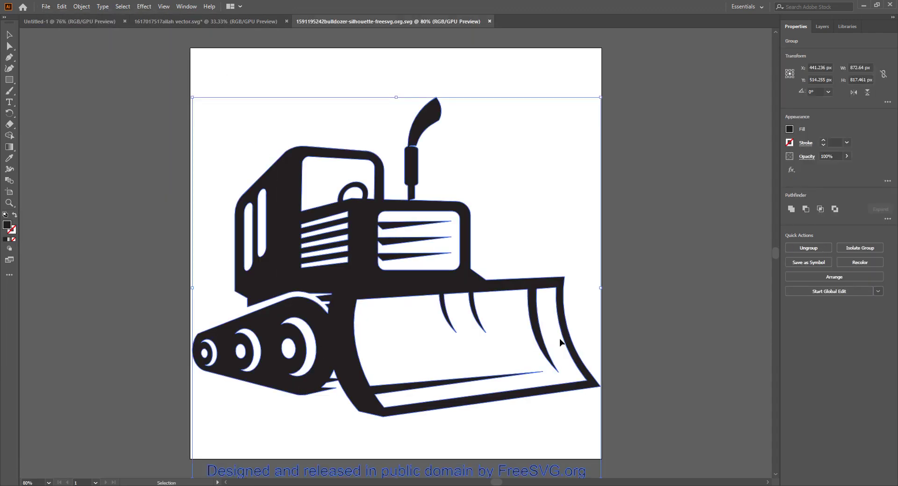
{"action": "left_click", "coordinate": [806, 249]}
{"action": "left_click_drag", "start_coordinate": [608, 440], "coordinate": [563, 460]}
{"action": "left_click_drag", "start_coordinate": [218, 483], "coordinate": [201, 444]}
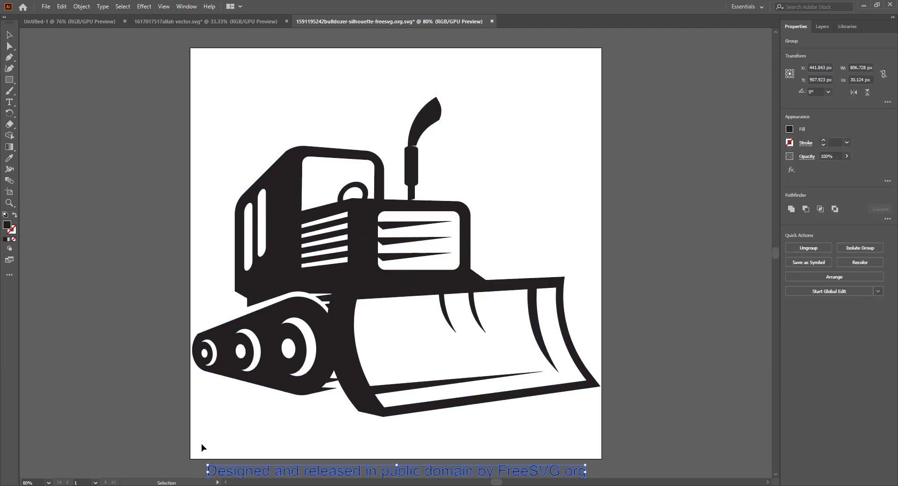
{"action": "key", "text": "Delete"}
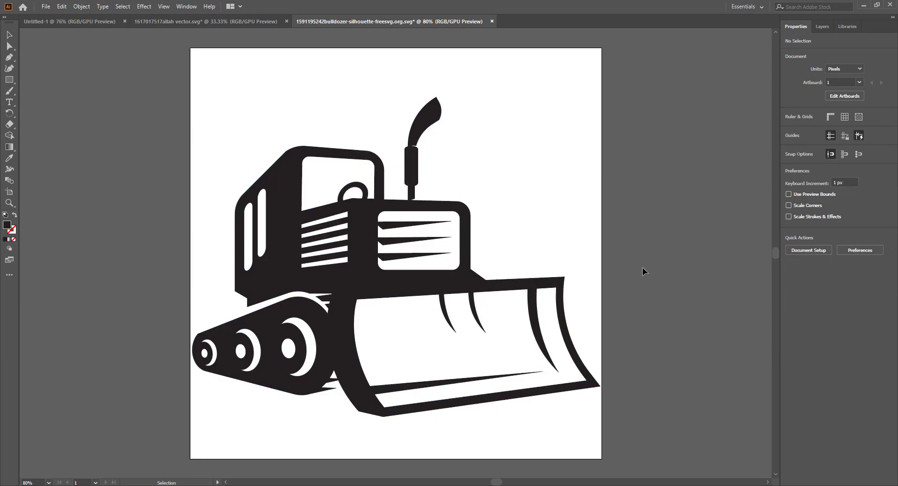
Select the bulldozer artwork group
{"action": "left_click", "coordinate": [362, 276]}
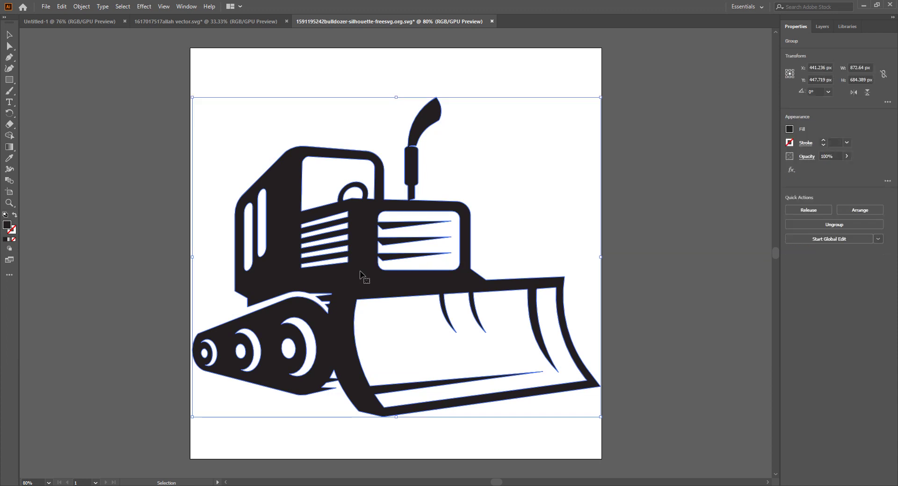
{"action": "left_click", "coordinate": [746, 7]}
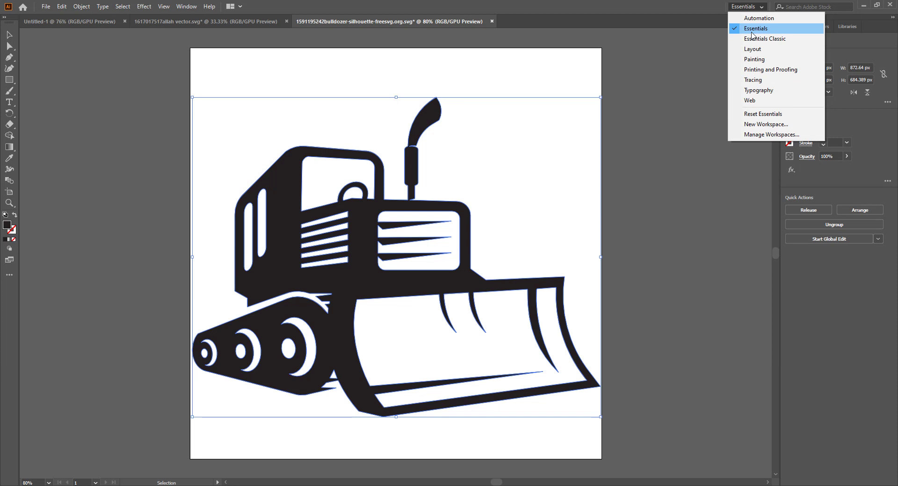
{"action": "left_click", "coordinate": [322, 192]}
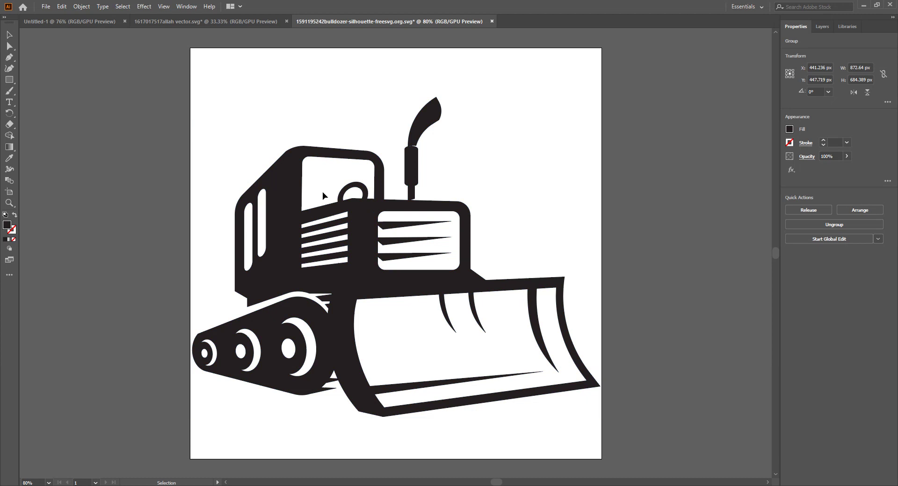
{"action": "left_click", "coordinate": [292, 201]}
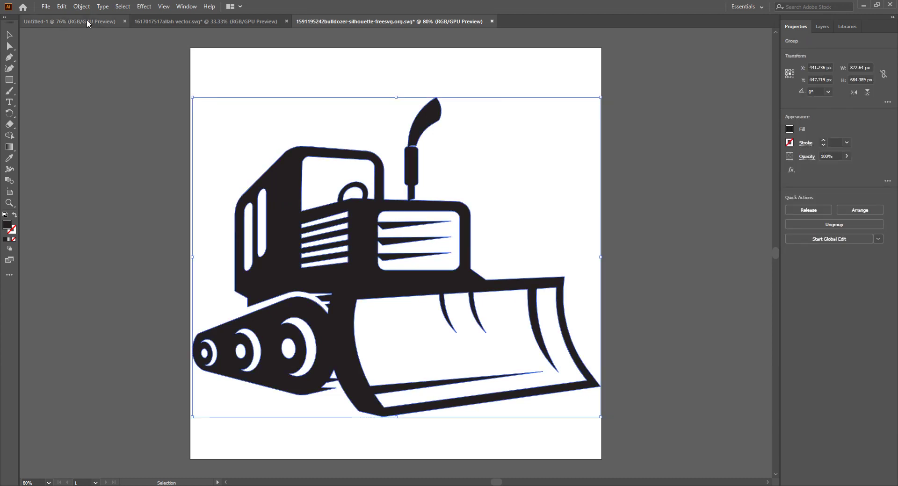
Start Object > Path > Offset Path with Preview on and set the offset to 54 px
{"action": "left_click", "coordinate": [74, 10]}
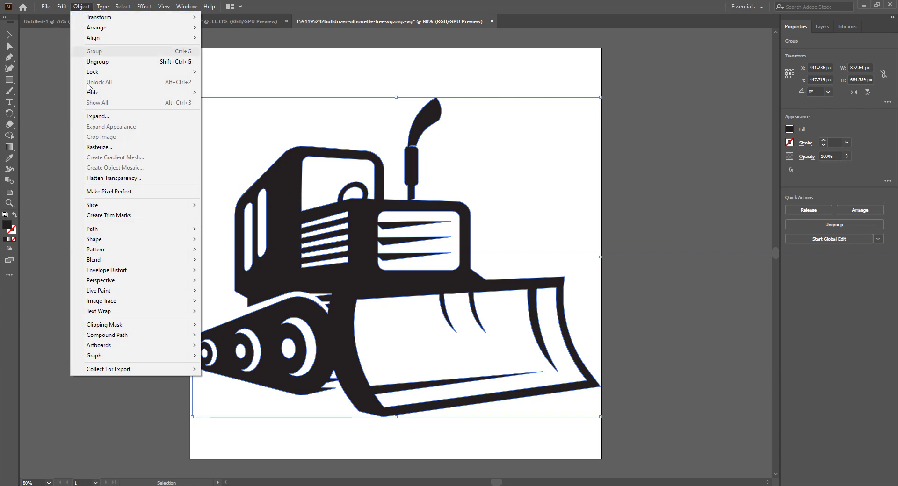
{"action": "mouse_move", "coordinate": [122, 232]}
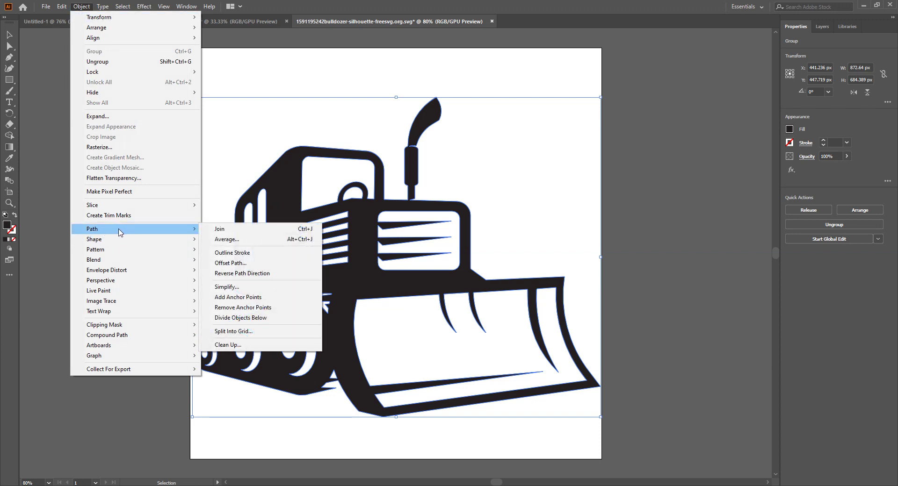
{"action": "left_click", "coordinate": [231, 264]}
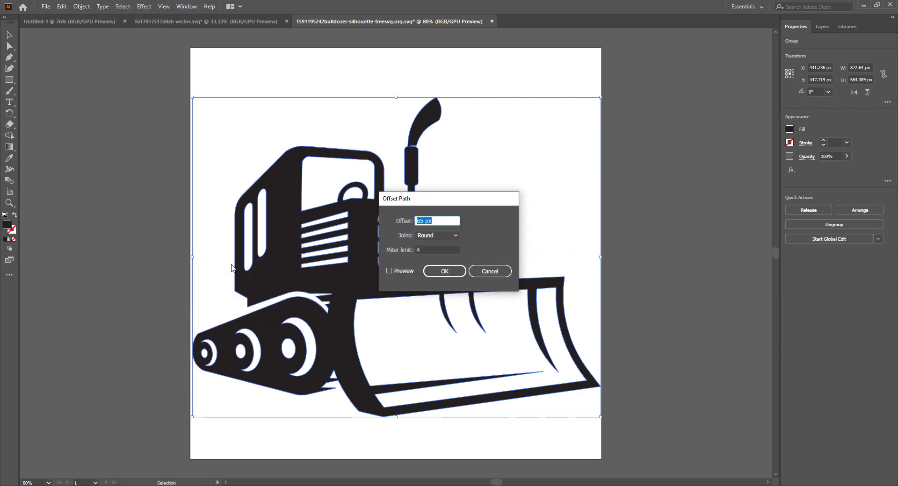
{"action": "left_click", "coordinate": [389, 271]}
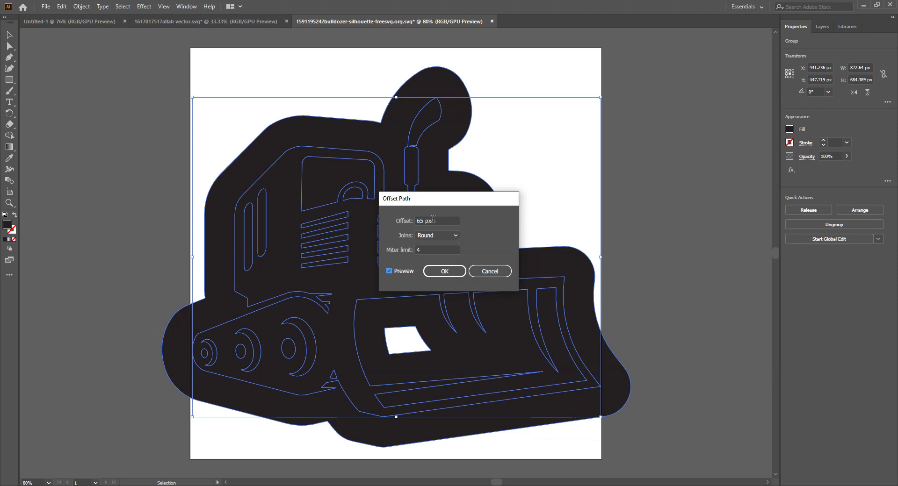
{"action": "left_click_drag", "start_coordinate": [434, 219], "coordinate": [687, 194]}
{"action": "type", "text": "60"}
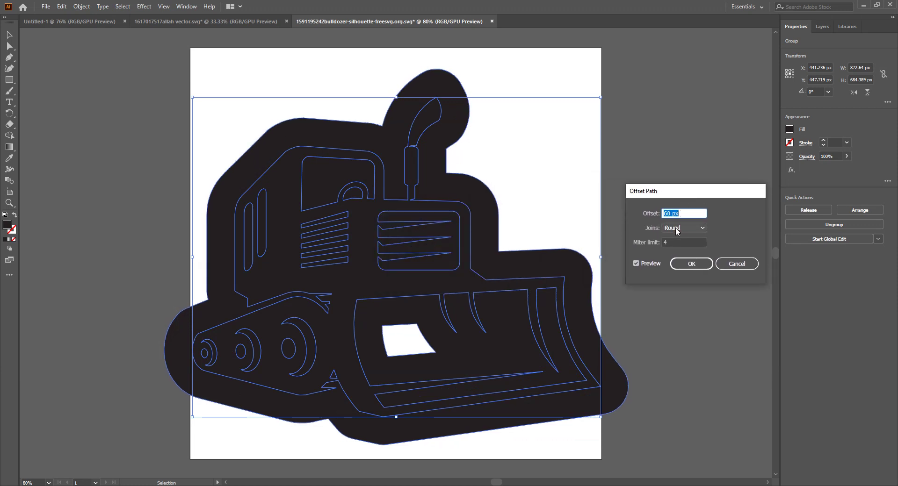
{"action": "scroll", "coordinate": [683, 228], "scroll_direction": "down", "scroll_amount": 1}
{"action": "scroll", "coordinate": [685, 213], "scroll_direction": "down", "scroll_amount": 4}
{"action": "scroll", "coordinate": [686, 212], "scroll_direction": "down", "scroll_amount": 2}
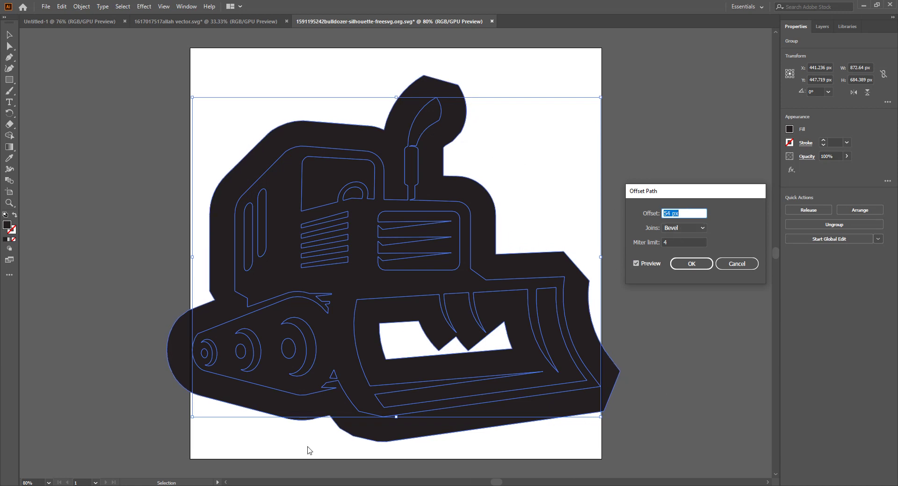
Set the offset's corner joins to Round and apply it
{"action": "left_click", "coordinate": [682, 231]}
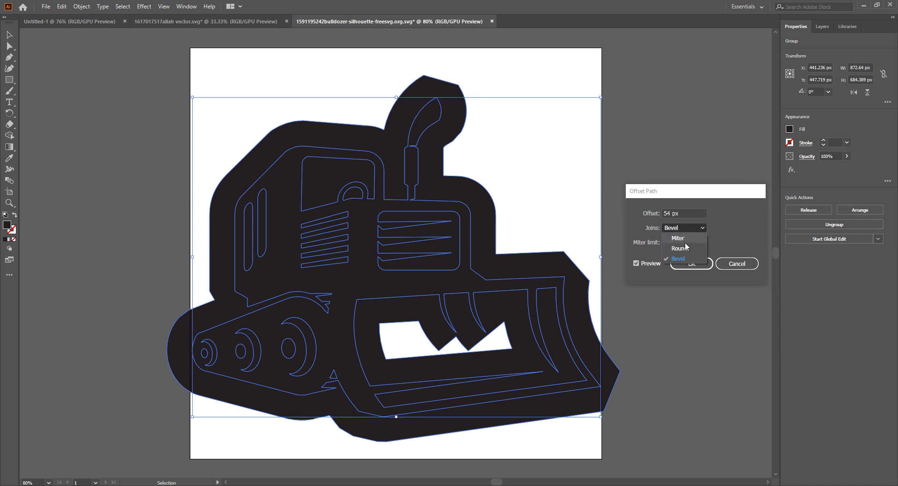
{"action": "left_click", "coordinate": [686, 240]}
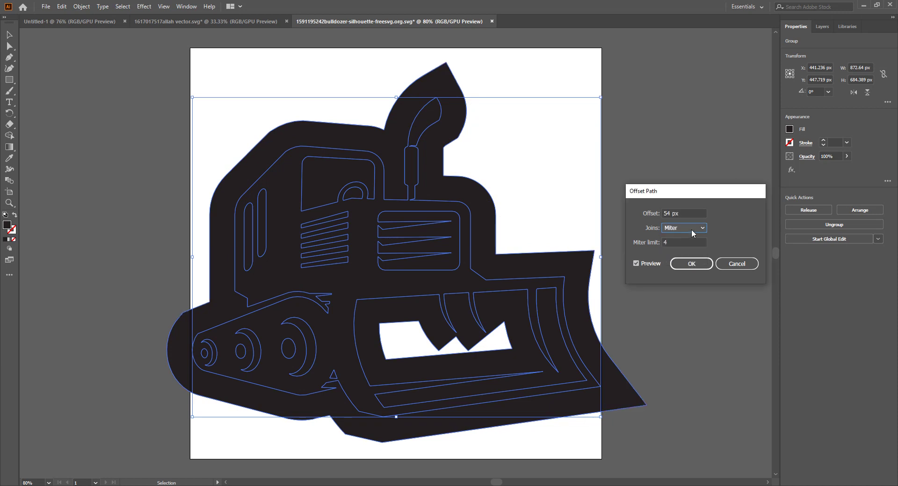
{"action": "left_click", "coordinate": [691, 229]}
{"action": "left_click", "coordinate": [685, 249]}
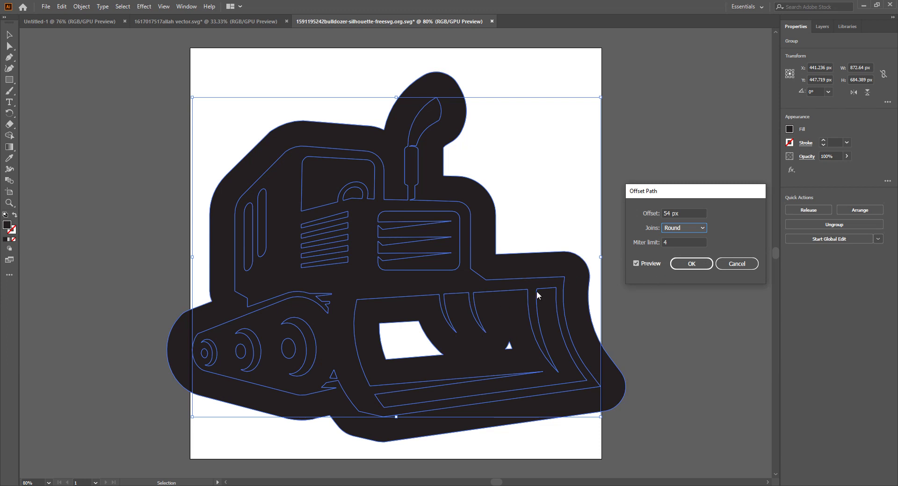
{"action": "left_click", "coordinate": [678, 263]}
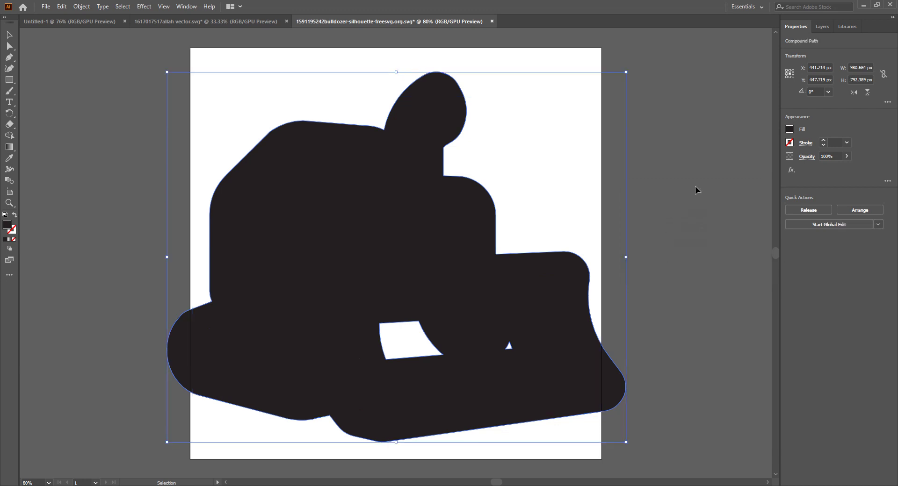
Ungroup the offset artwork and select the dark offset silhouette on its own
{"action": "left_click", "coordinate": [560, 129]}
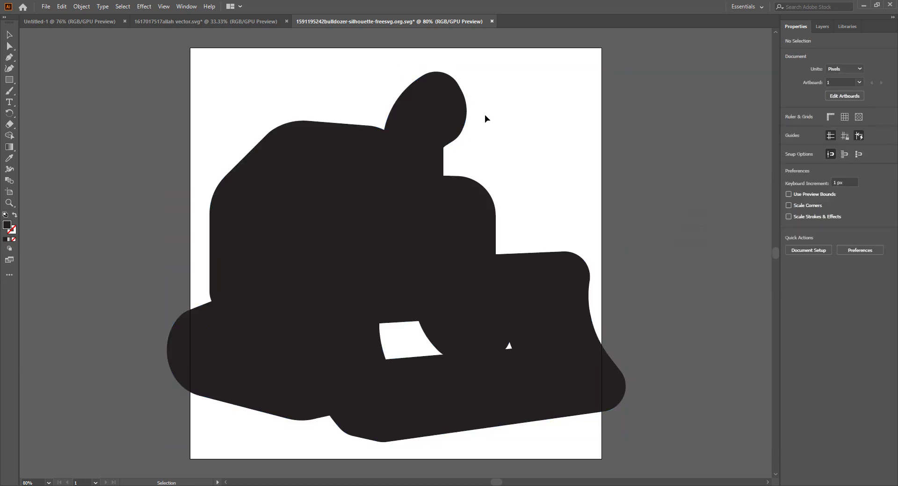
{"action": "left_click", "coordinate": [463, 96]}
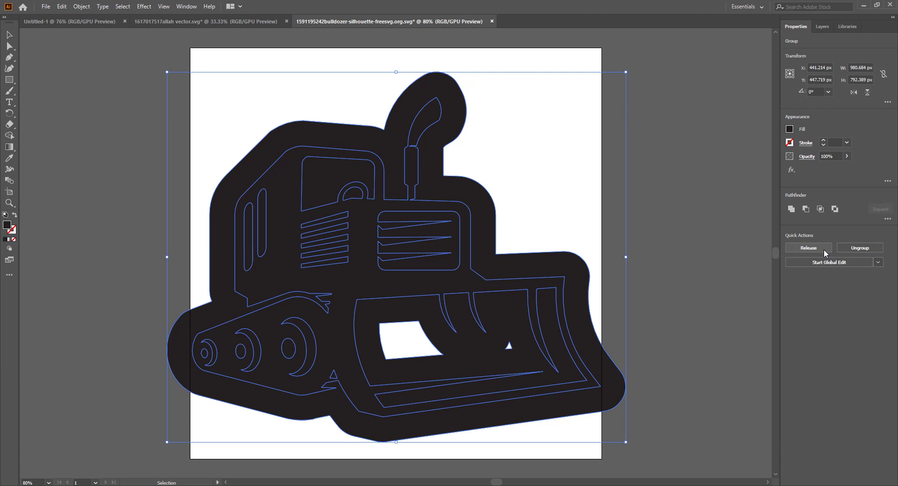
{"action": "left_click", "coordinate": [856, 248]}
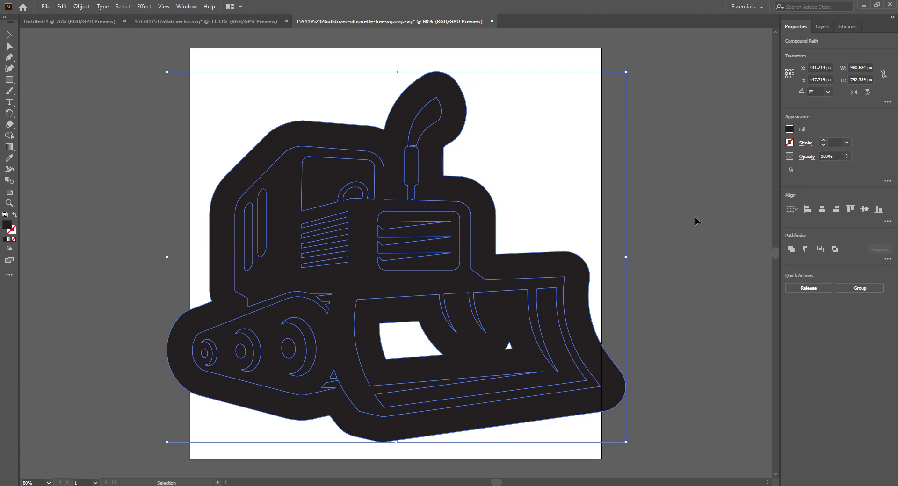
{"action": "left_click", "coordinate": [614, 174]}
{"action": "left_click", "coordinate": [468, 121]}
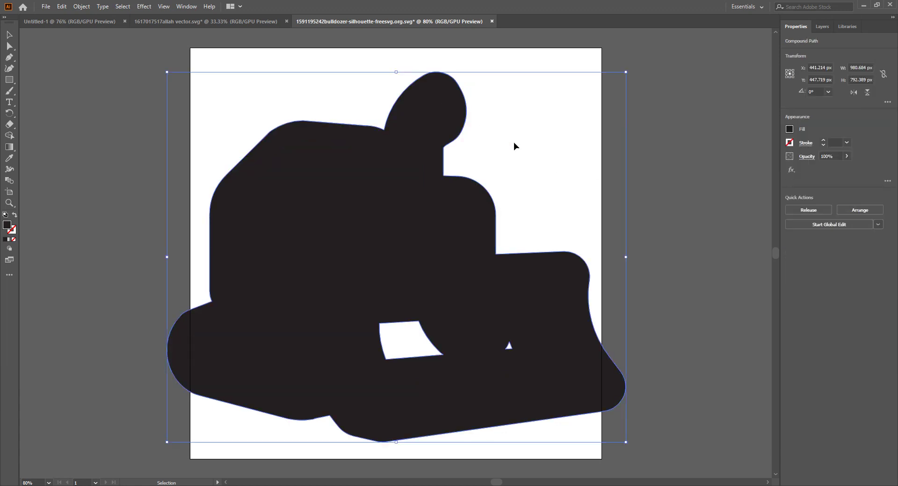
Set the offset outline's fill to None and its stroke to black
{"action": "left_click", "coordinate": [789, 129]}
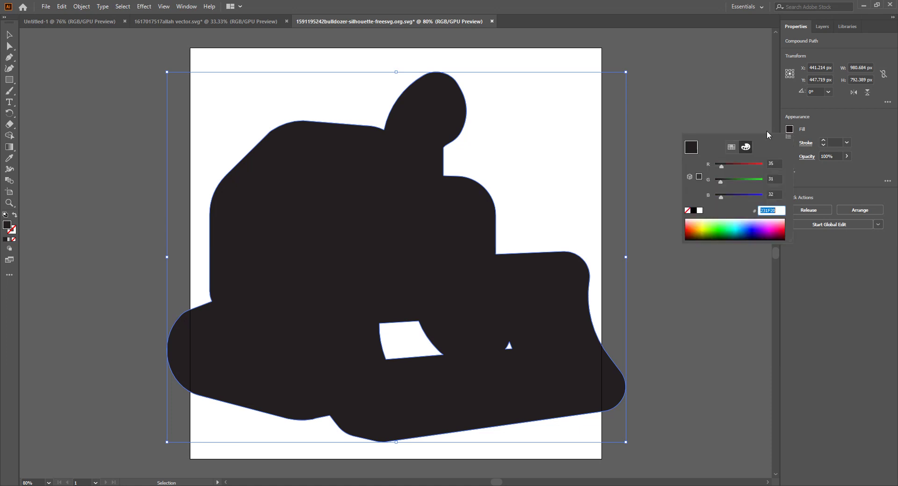
{"action": "left_click", "coordinate": [688, 210]}
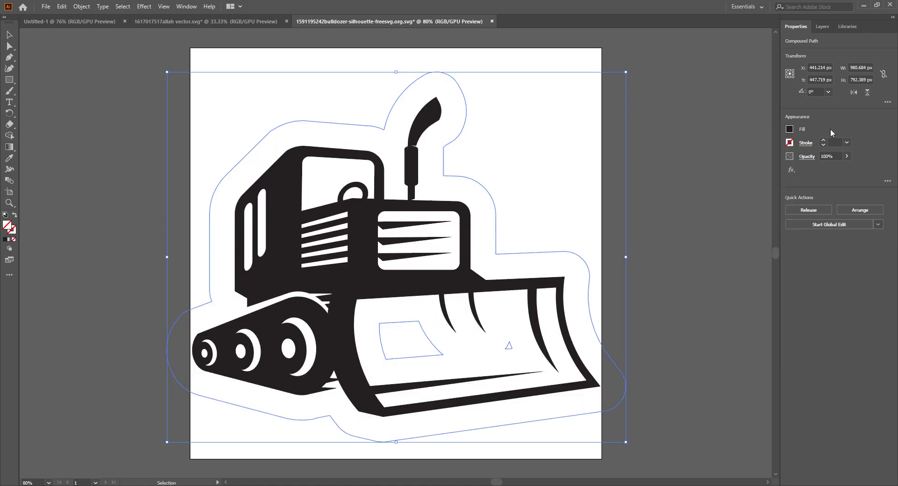
{"action": "left_click", "coordinate": [789, 143]}
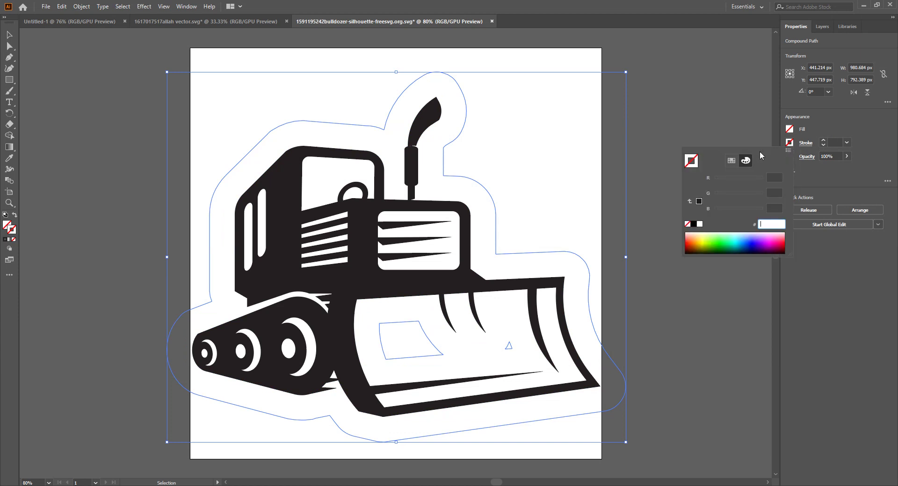
{"action": "left_click", "coordinate": [698, 224]}
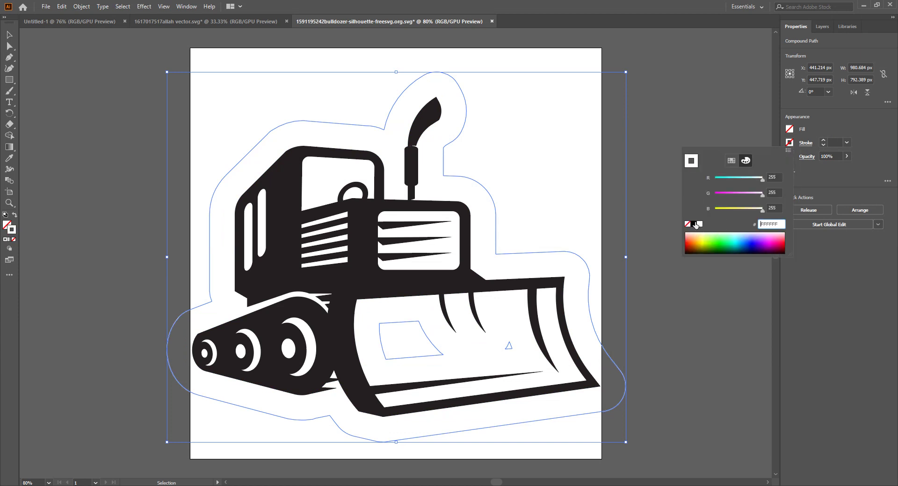
{"action": "left_click", "coordinate": [693, 224]}
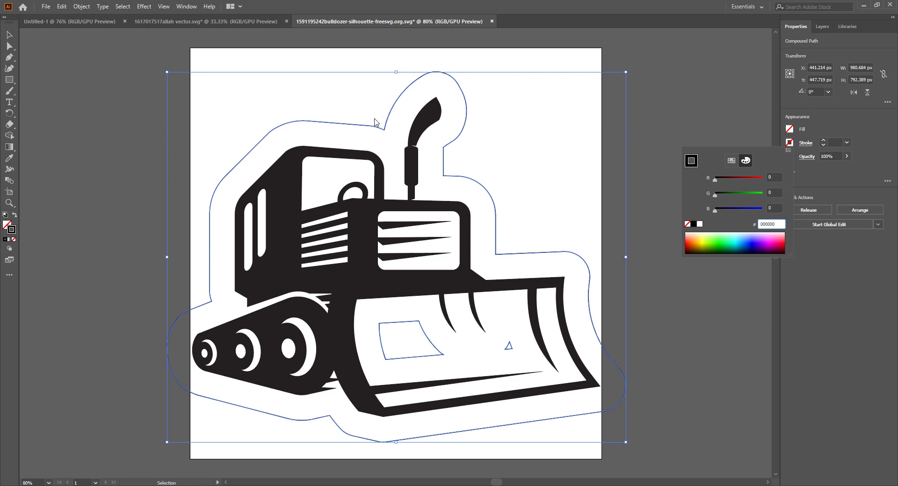
{"action": "left_click", "coordinate": [9, 37]}
{"action": "left_click", "coordinate": [91, 65]}
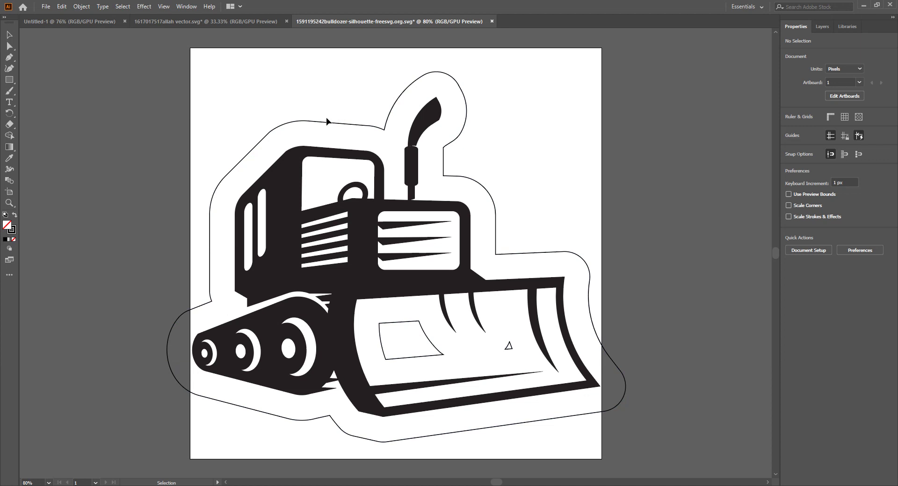
With Direct Selection, delete the top and bottom edges of the stray rectangle on the blade
{"action": "left_click", "coordinate": [9, 57]}
{"action": "left_click", "coordinate": [8, 47]}
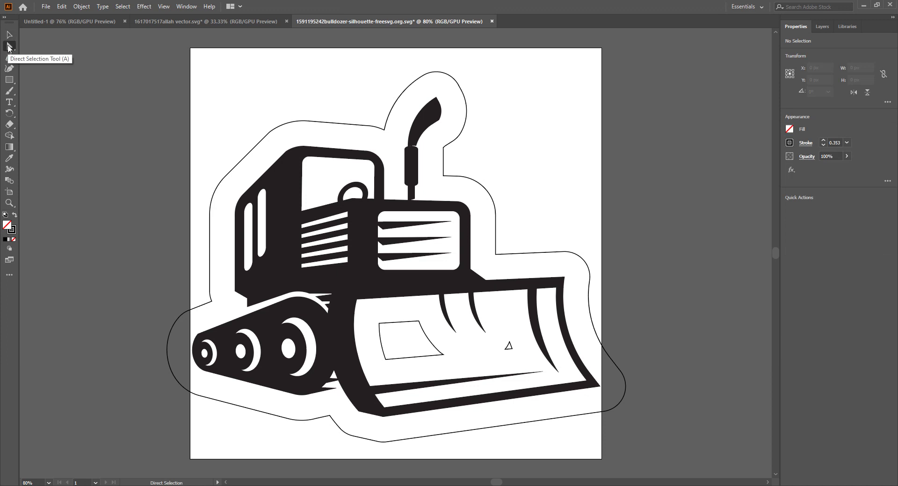
{"action": "left_click", "coordinate": [384, 327]}
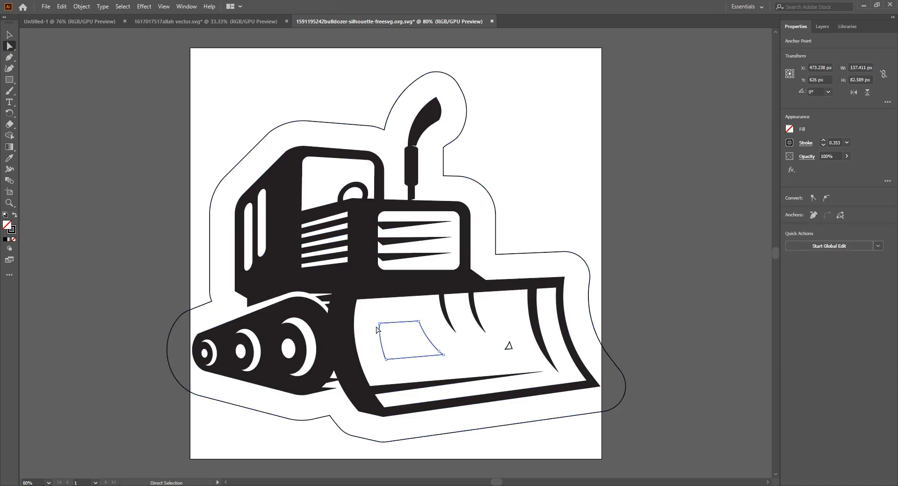
{"action": "left_click", "coordinate": [388, 323]}
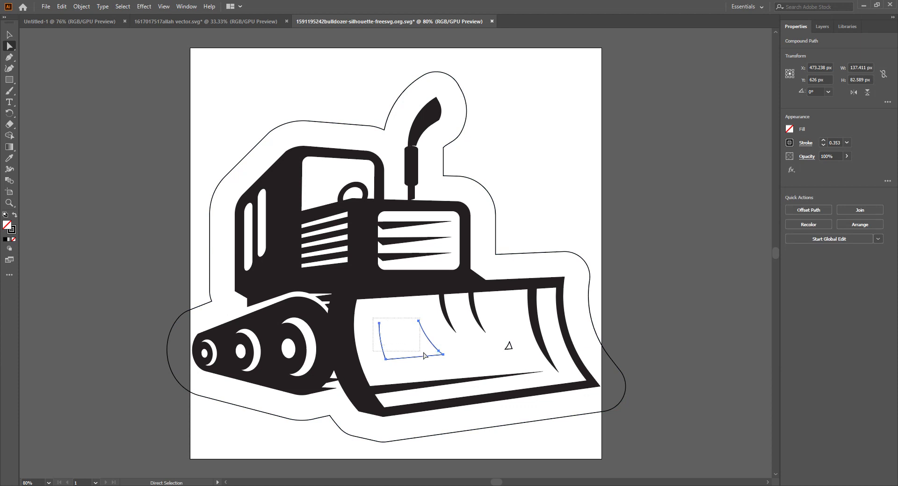
{"action": "key", "text": "Delete"}
{"action": "left_click", "coordinate": [448, 373]}
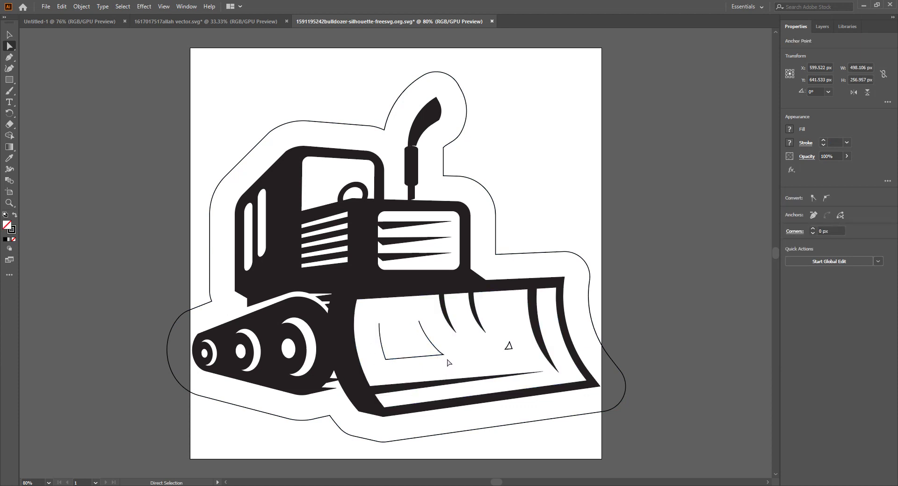
{"action": "left_click", "coordinate": [435, 358]}
{"action": "key", "text": "Delete"}
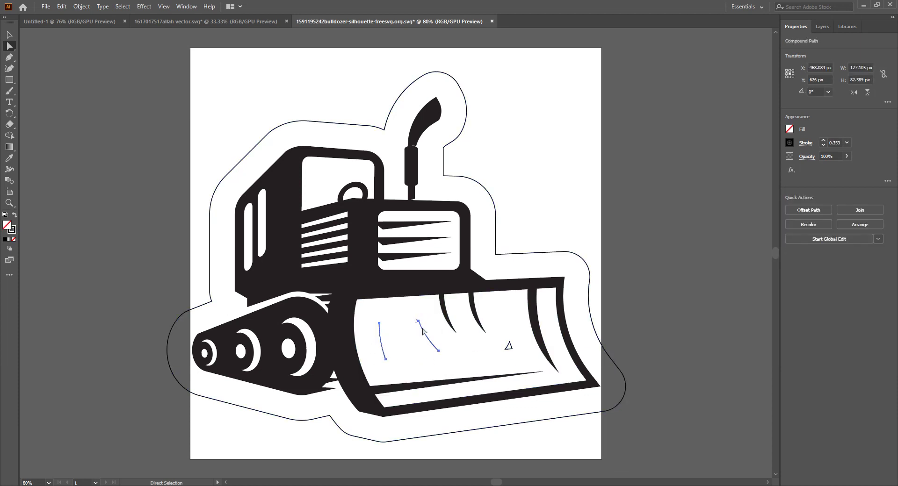
Delete the remaining leftover pieces and the small triangle, then return to the Selection tool
{"action": "key", "text": "Delete"}
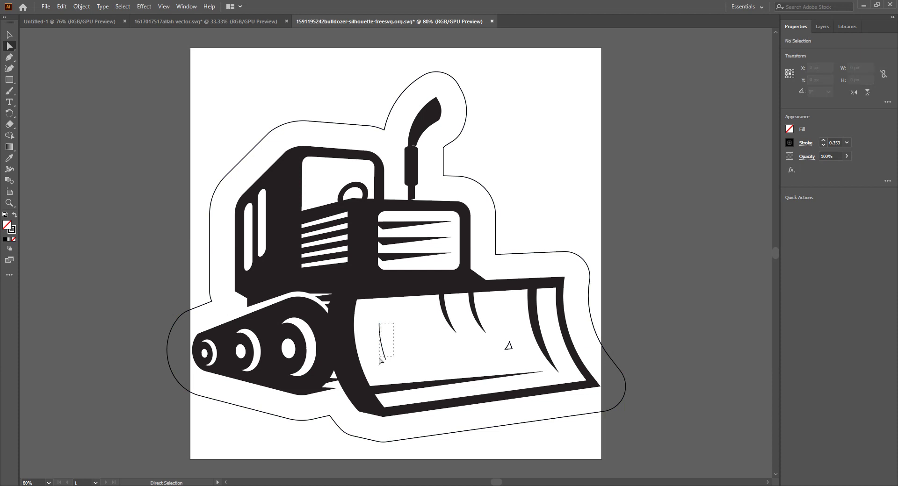
{"action": "left_click", "coordinate": [378, 361]}
{"action": "key", "text": "Delete"}
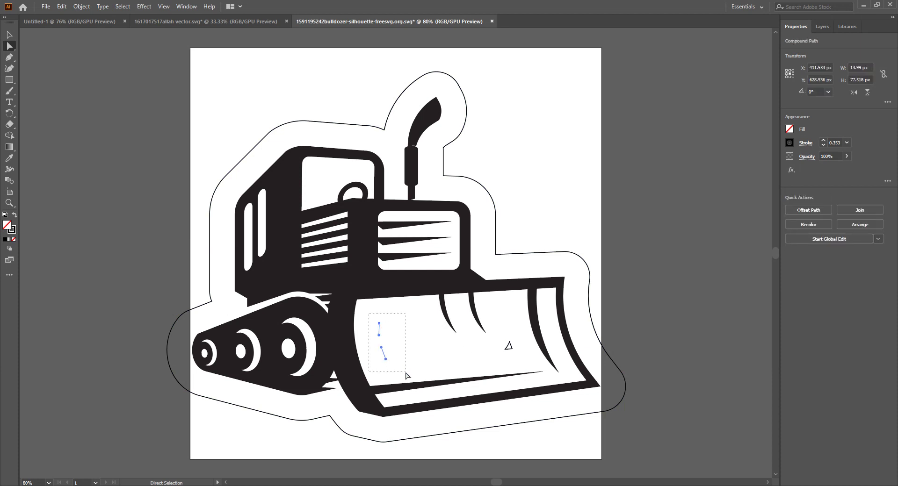
{"action": "key", "text": "Delete"}
{"action": "left_click_drag", "start_coordinate": [497, 337], "coordinate": [516, 364]}
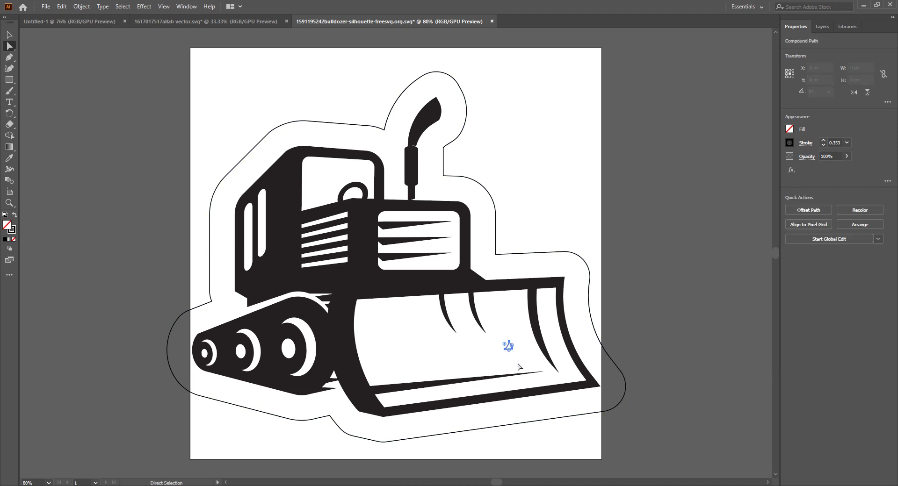
{"action": "key", "text": "Delete"}
{"action": "scroll", "coordinate": [471, 344], "scroll_direction": "down", "scroll_amount": 1}
{"action": "left_click", "coordinate": [9, 35]}
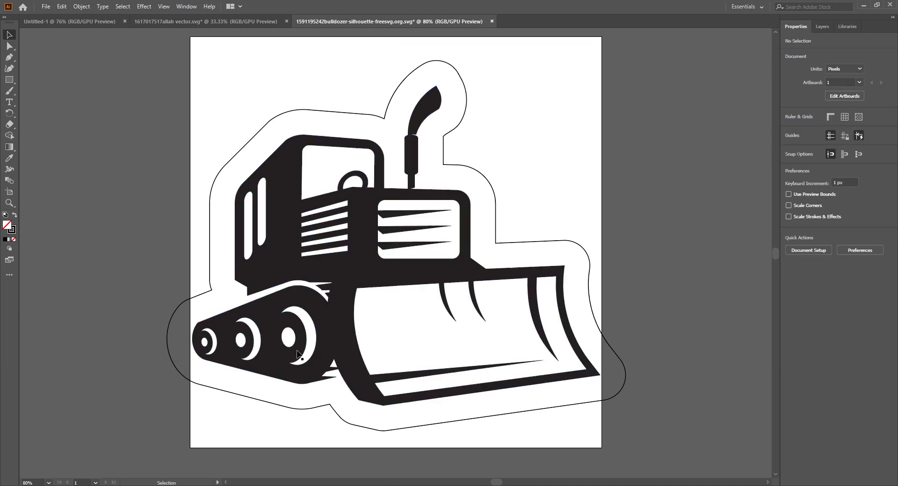
Minimize Illustrator, bring up LightBurn and pan to empty canvas space
{"action": "left_click", "coordinate": [862, 6]}
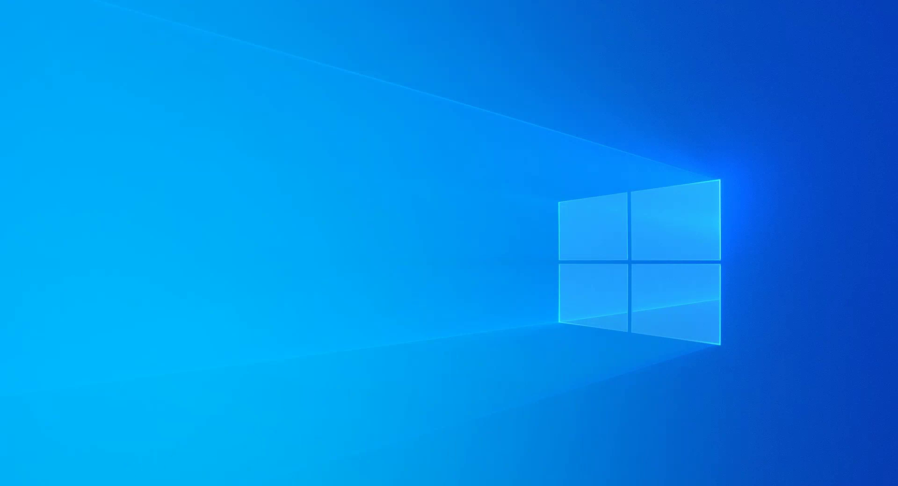
{"action": "left_click", "coordinate": [119, 484]}
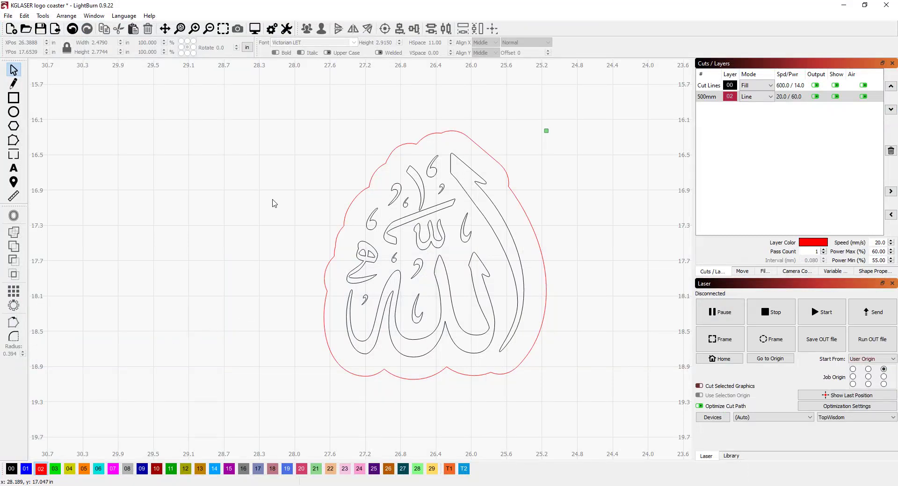
{"action": "scroll", "coordinate": [274, 204], "scroll_direction": "down", "scroll_amount": 2}
{"action": "scroll", "coordinate": [274, 204], "scroll_direction": "down", "scroll_amount": 3}
{"action": "left_click_drag", "start_coordinate": [247, 190], "coordinate": [622, 313]}
{"action": "scroll", "coordinate": [293, 195], "scroll_direction": "up", "scroll_amount": 1}
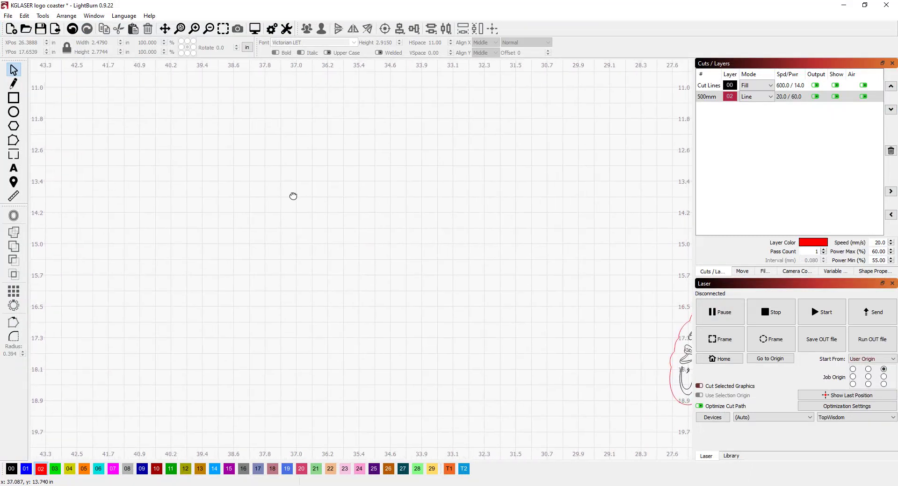
Import the bulldozer SVG from Downloads onto the LightBurn canvas
{"action": "left_click", "coordinate": [56, 30]}
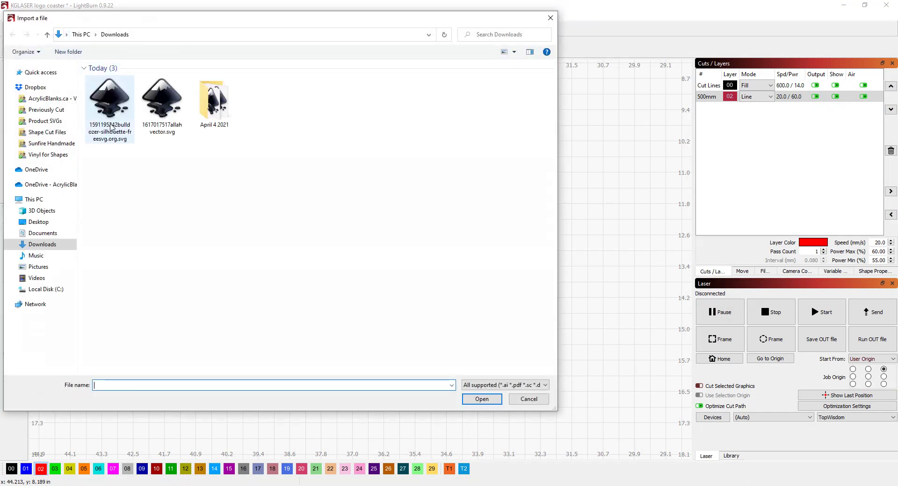
{"action": "left_click", "coordinate": [109, 113]}
{"action": "left_click", "coordinate": [482, 399]}
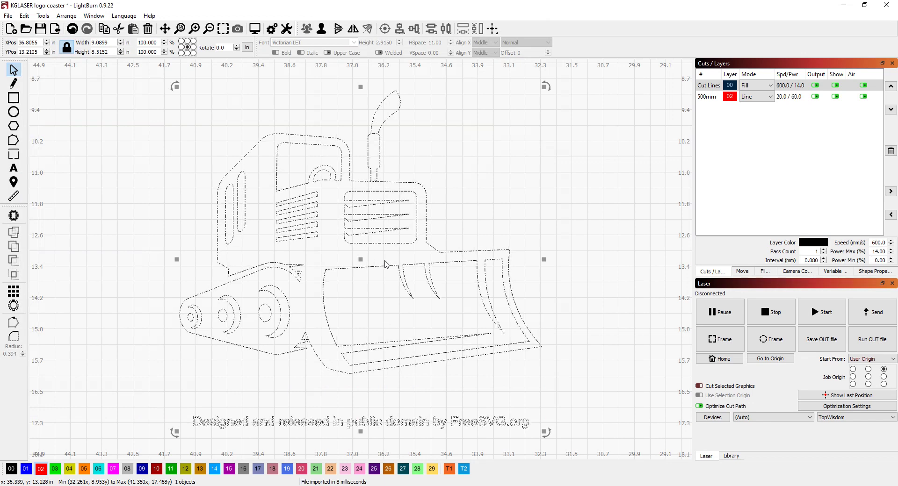
Ungroup the imported graphic, delete the FreeSVG.org credit line, and select the whole bulldozer
{"action": "right_click", "coordinate": [380, 244]}
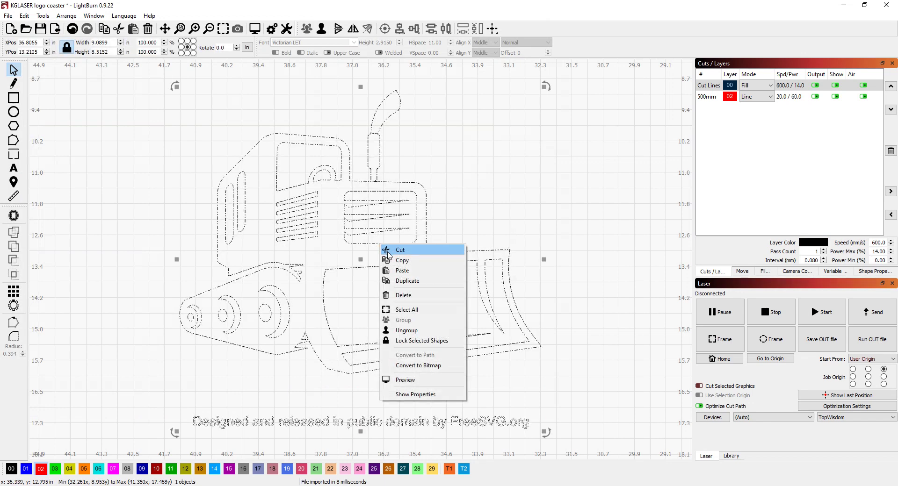
{"action": "left_click", "coordinate": [407, 331]}
{"action": "left_click_drag", "start_coordinate": [589, 423], "coordinate": [171, 439]}
{"action": "key", "text": "Delete"}
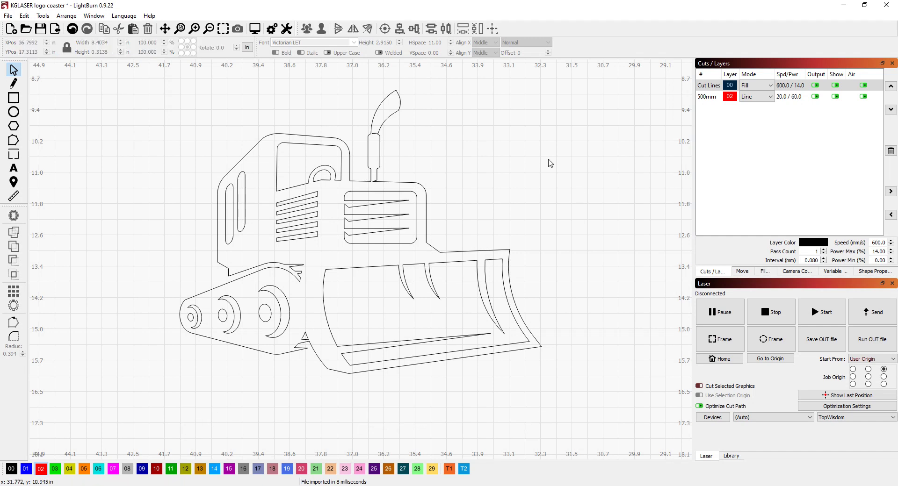
{"action": "left_click_drag", "start_coordinate": [579, 91], "coordinate": [130, 459]}
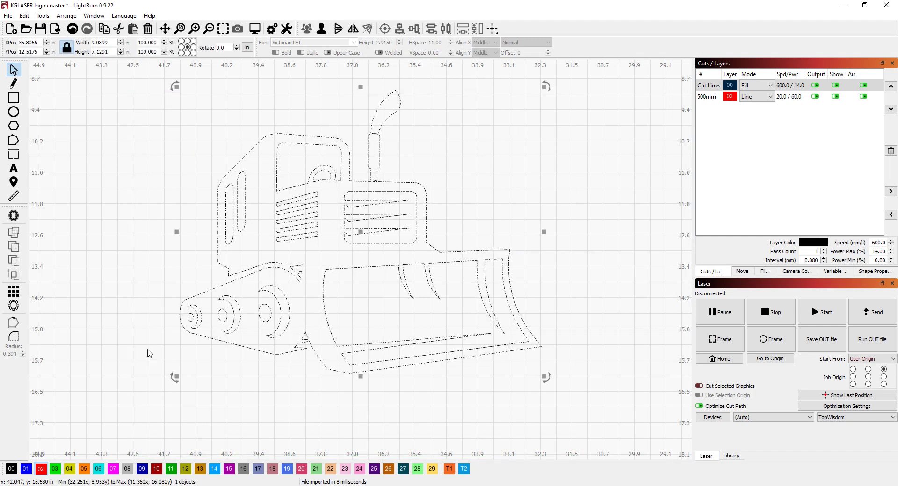
Add a rounded outward offset with distance 0.4375 around the bulldozer
{"action": "left_click", "coordinate": [9, 218]}
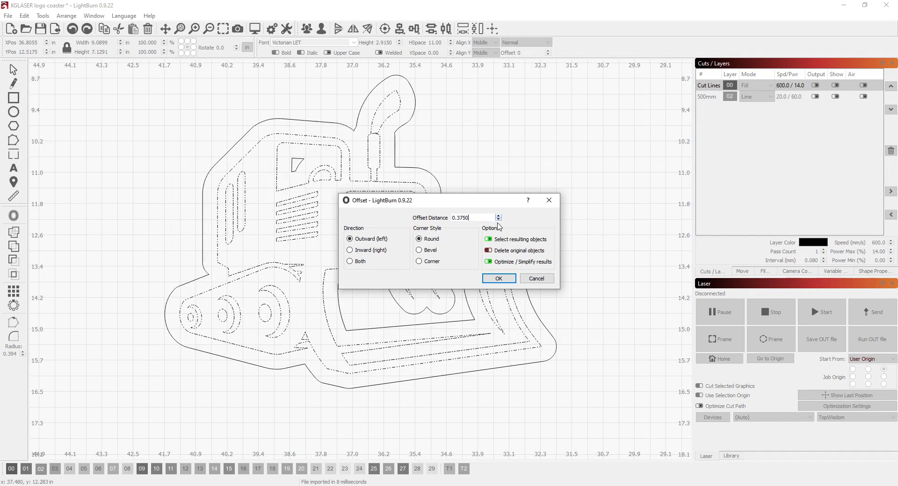
{"action": "left_click", "coordinate": [499, 221]}
{"action": "double_click", "coordinate": [457, 219]}
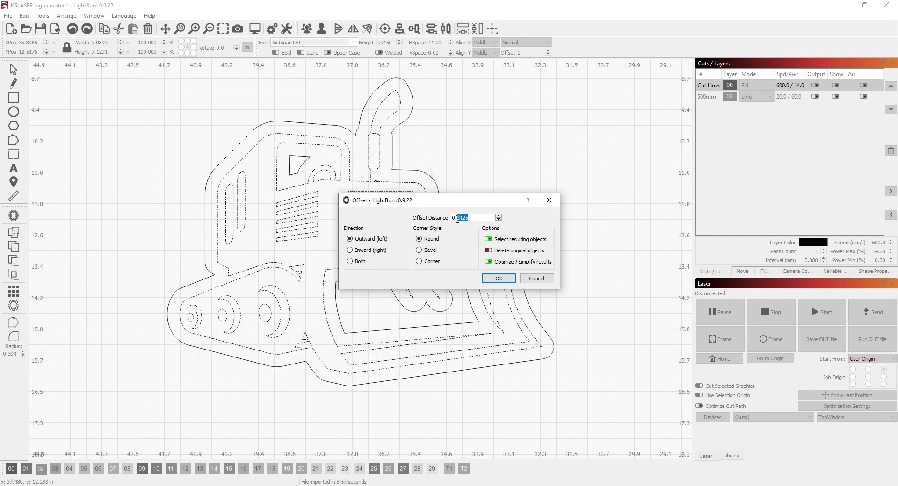
{"action": "type", "text": "0.4375"}
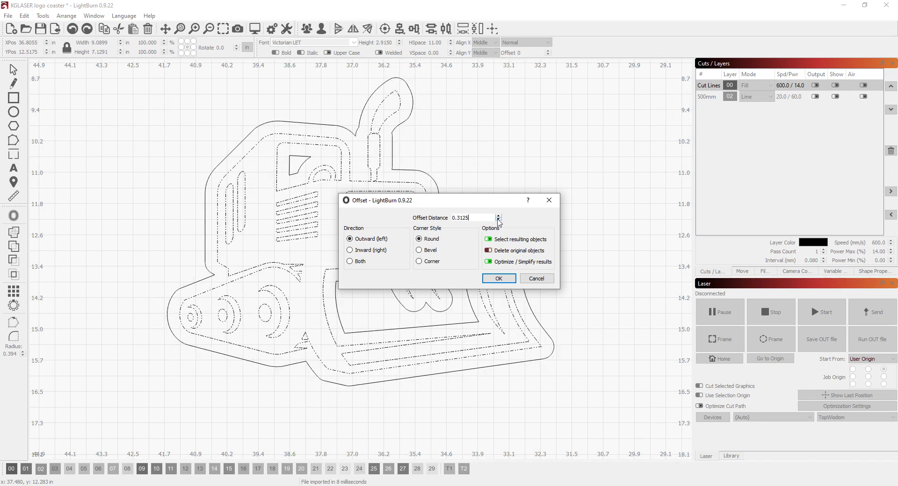
{"action": "left_click", "coordinate": [497, 278]}
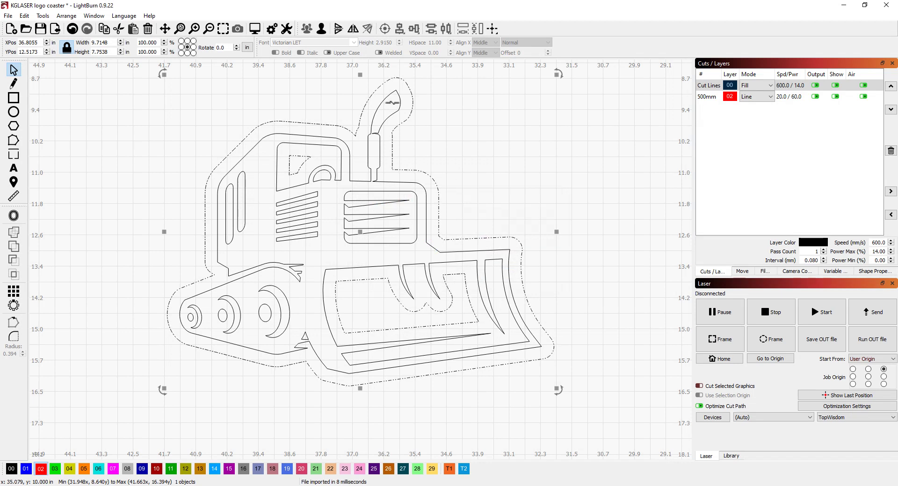
Ungroup the offset design and delete the stray shapes in the cab window and blade
{"action": "right_click", "coordinate": [304, 160]}
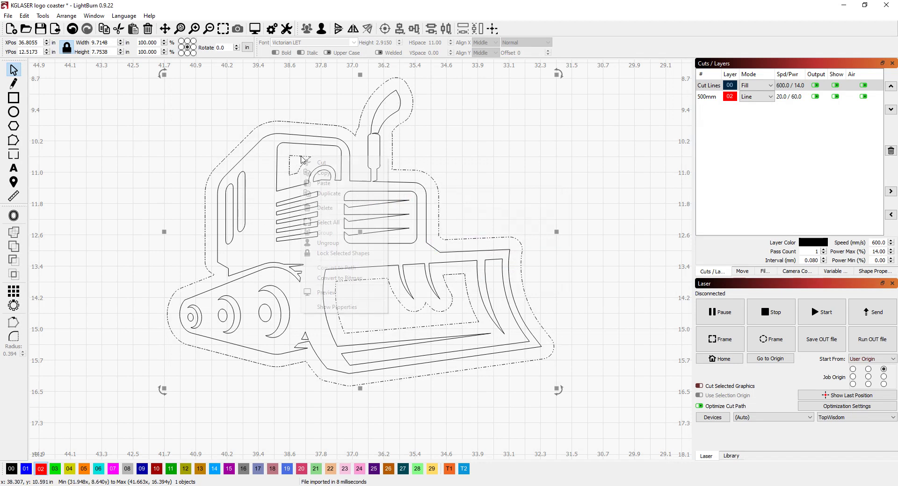
{"action": "left_click", "coordinate": [329, 242]}
{"action": "left_click", "coordinate": [311, 161]}
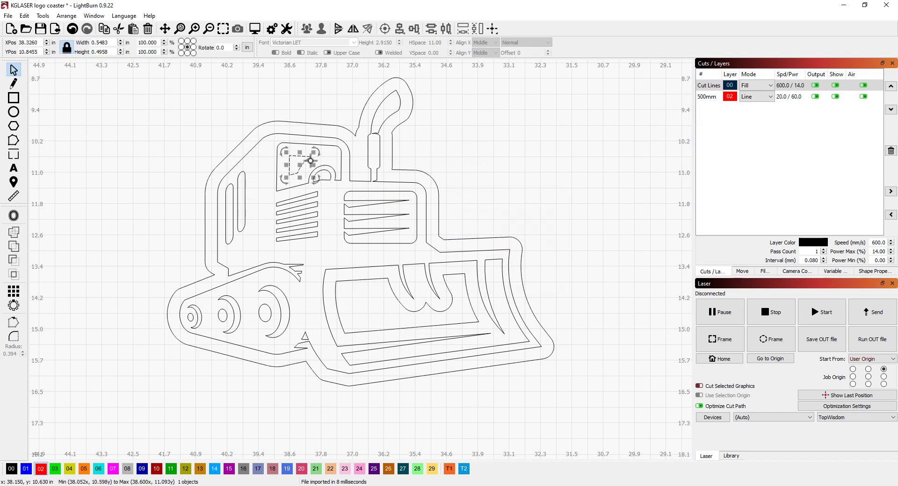
{"action": "key", "text": "Delete"}
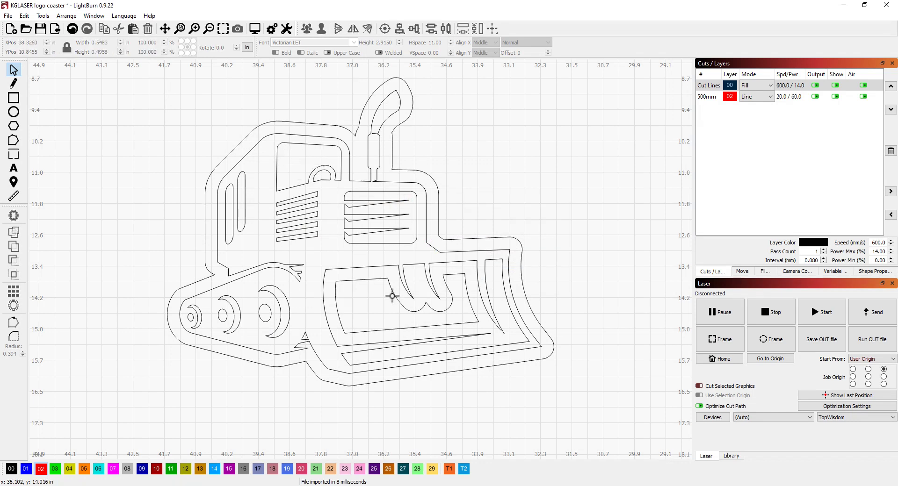
{"action": "left_click", "coordinate": [397, 299]}
{"action": "key", "text": "Delete"}
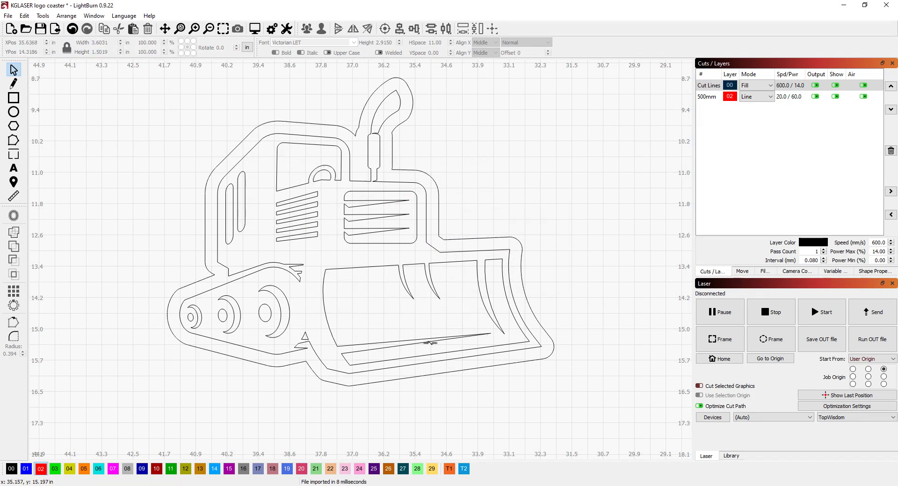